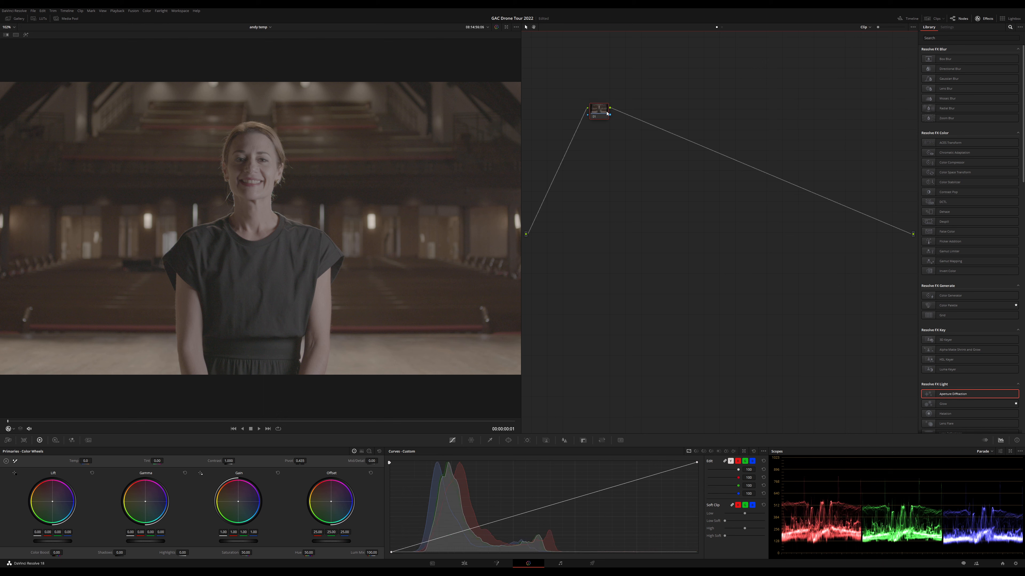
Move the first node toward the graph input and set its temporal noise reduction to 2 frames, Better motion estimation and Small motion range.
drag(607, 113, 567, 198)
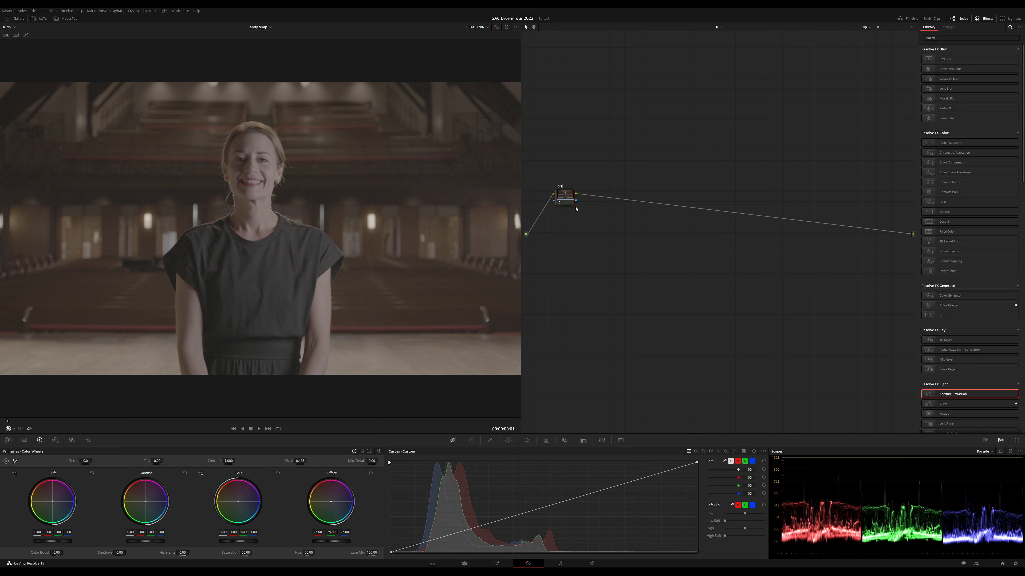
click(88, 440)
click(39, 491)
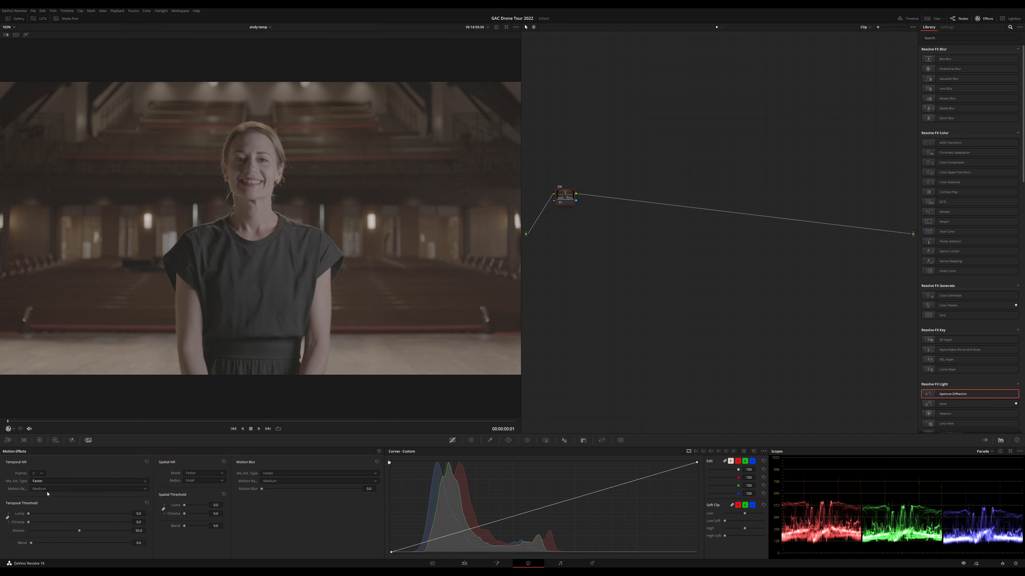
click(47, 490)
click(41, 509)
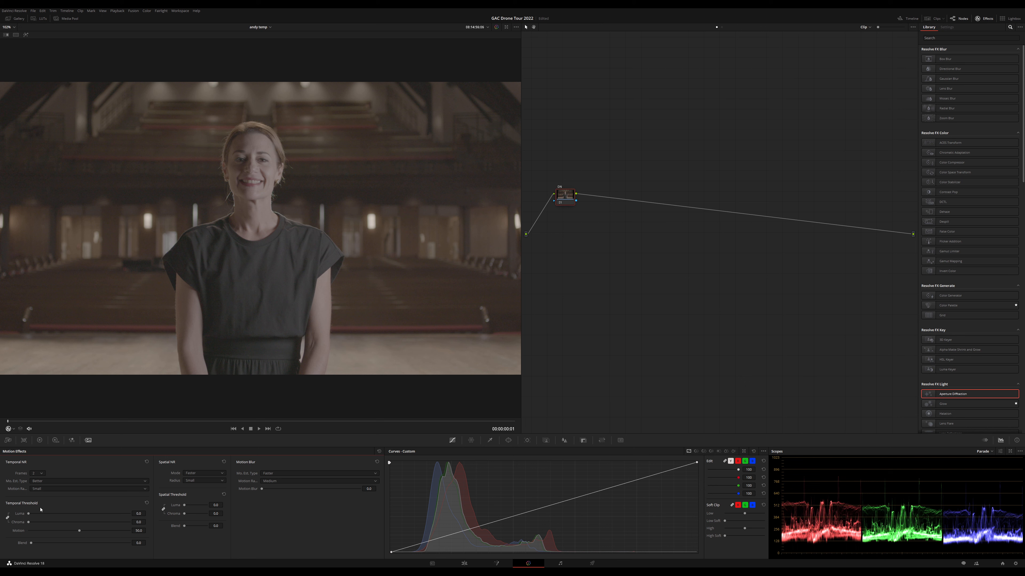
Set the first node's temporal luma and chroma thresholds to 25 and its spatial threshold to 2.
click(139, 514)
text(25)
key(Return)
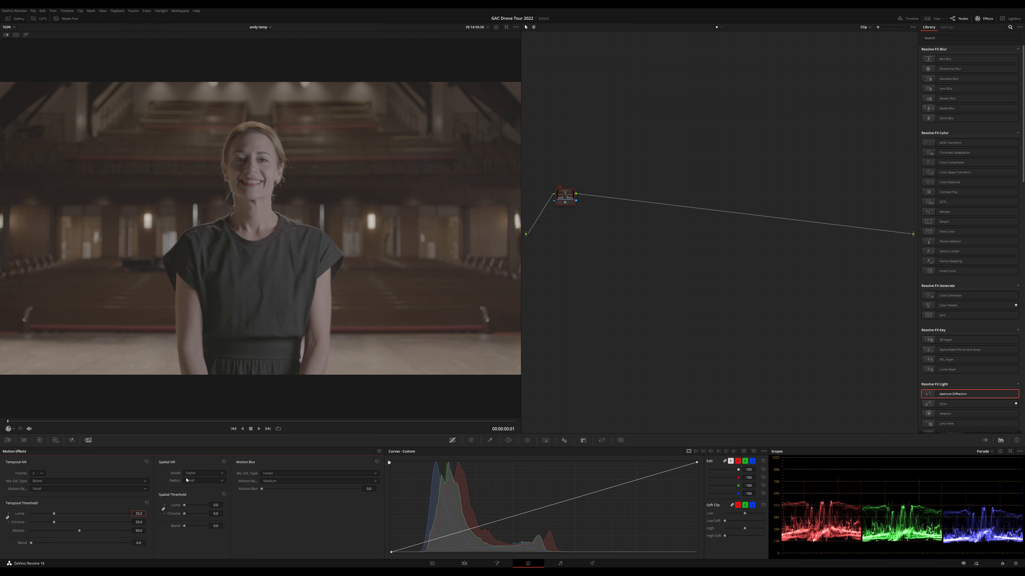
click(214, 504)
text(2)
key(Return)
Add a serial node after the noise reduction node, placing the noise reduction node higher and the new one level with the graph output.
key(alt+s)
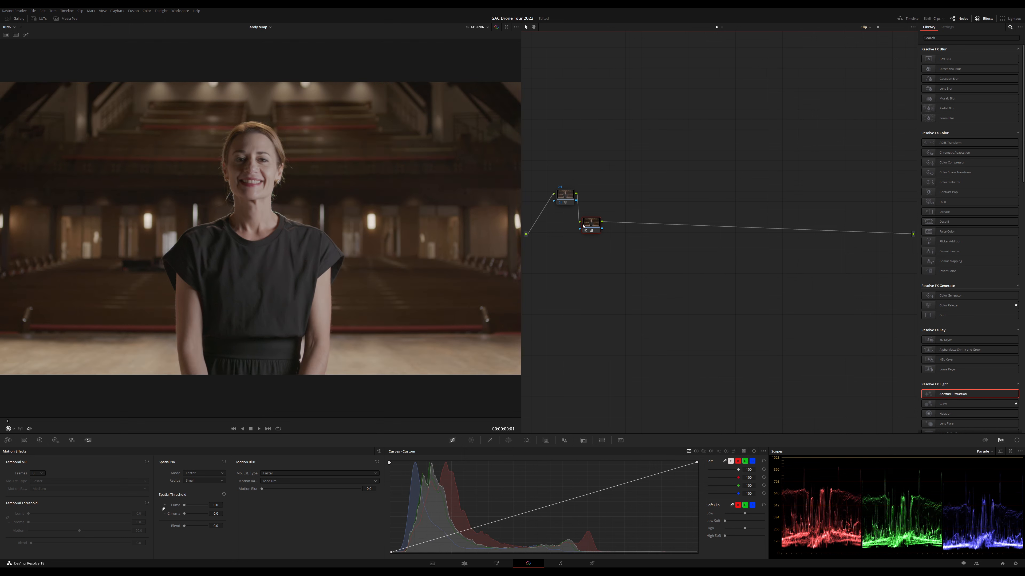
drag(583, 226, 579, 245)
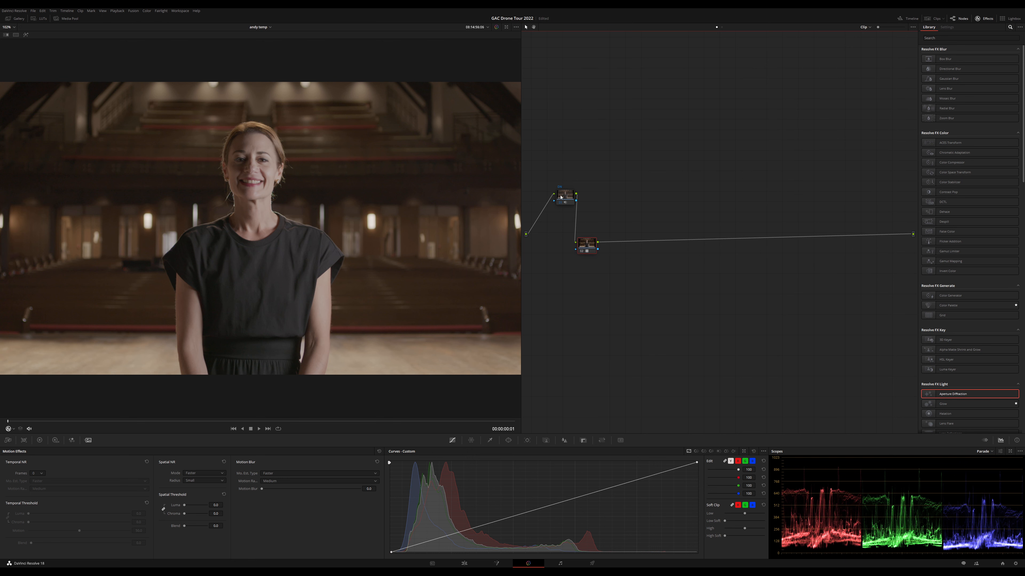
drag(561, 197, 547, 170)
drag(588, 245, 581, 238)
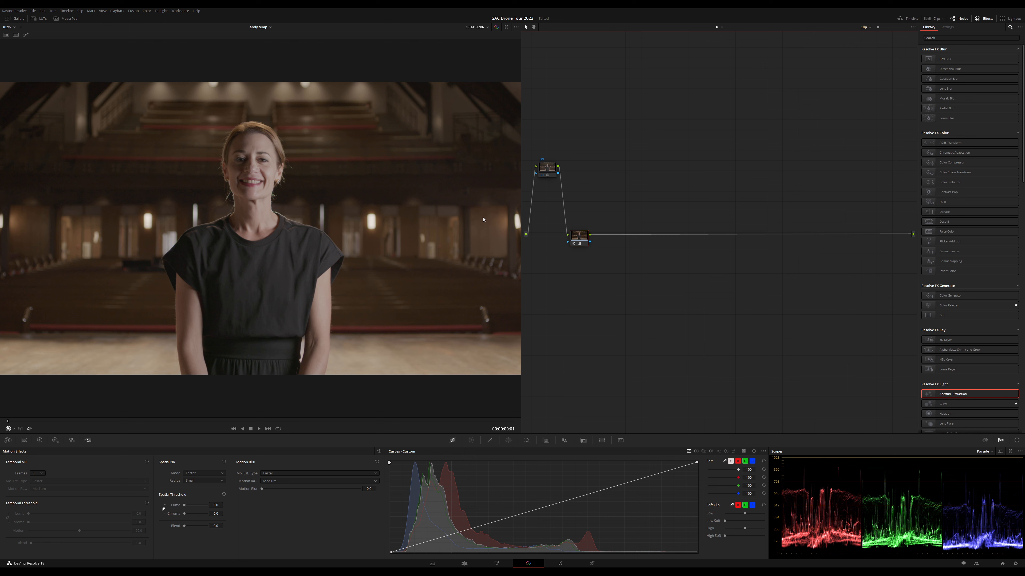
drag(579, 238, 577, 235)
Add a third serial node in line with the second one and adjust its Offset in the primary color wheels.
key(alt+s)
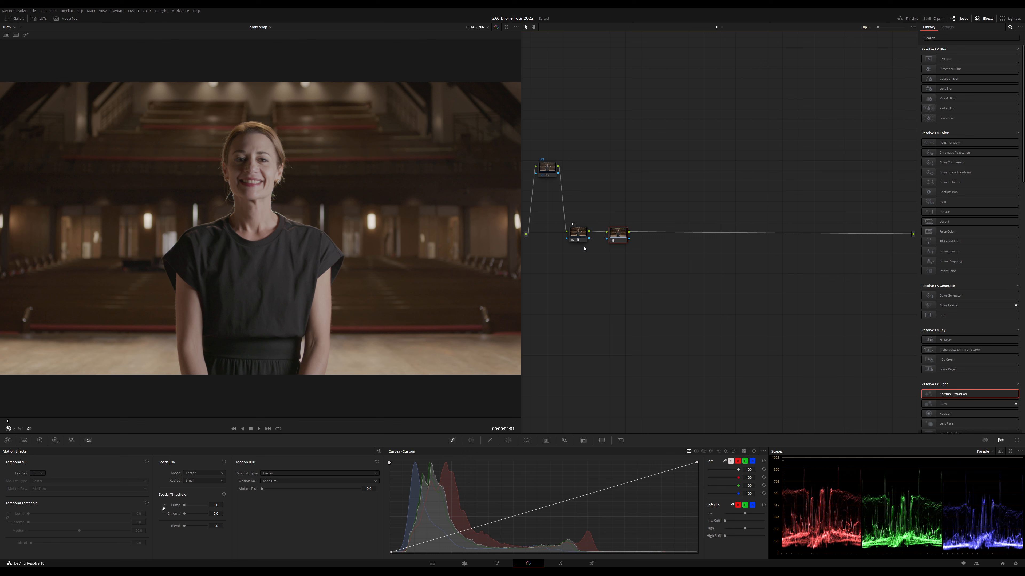
drag(619, 234, 619, 233)
click(39, 440)
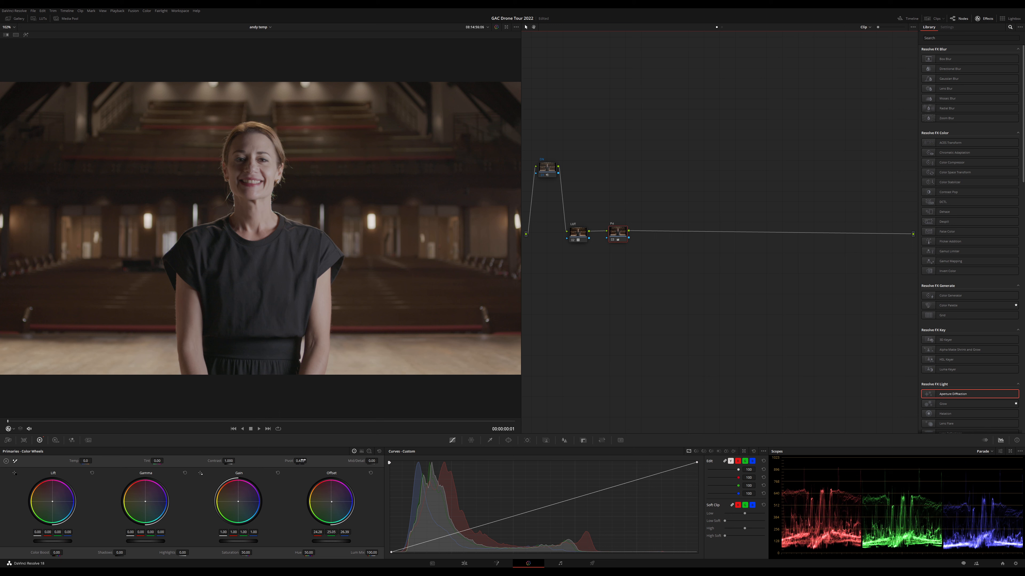
Toggle the Offset correction node off and on repeatedly to compare the image with and without it.
key(ctrl+d)
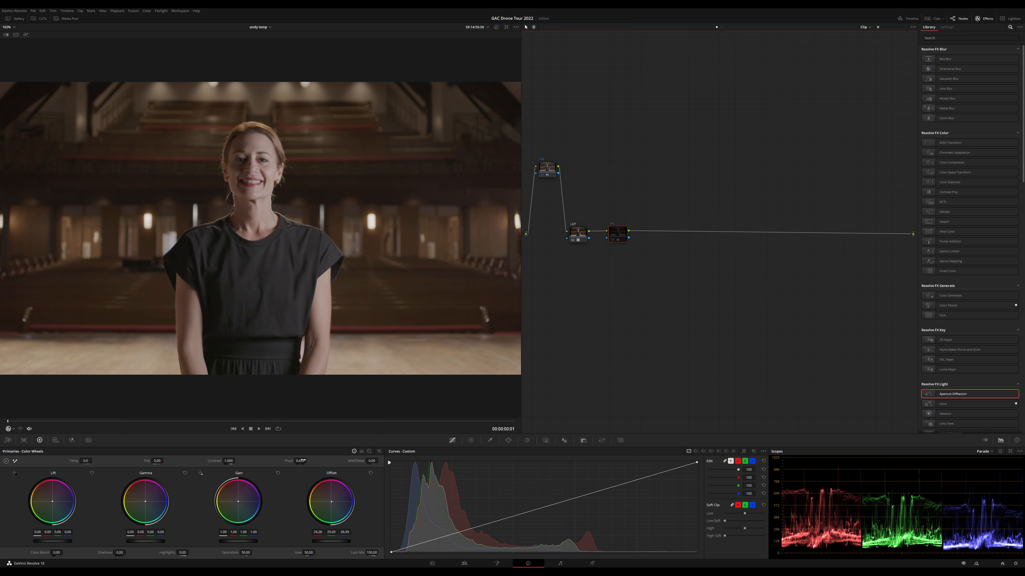
key(ctrl+d)
key(ctrl+d)
key(ctrl+d)
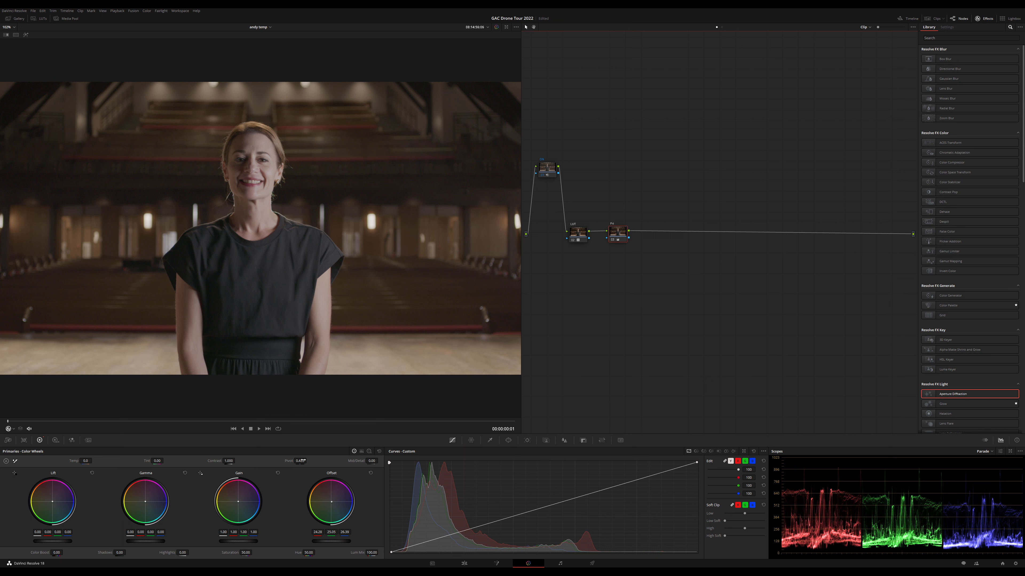
key(ctrl+d)
key(ctrl+d)
Add a serial node after the Offset node, adjust its green curve with a lower-midtone control point, and compare the result.
drag(616, 232, 606, 234)
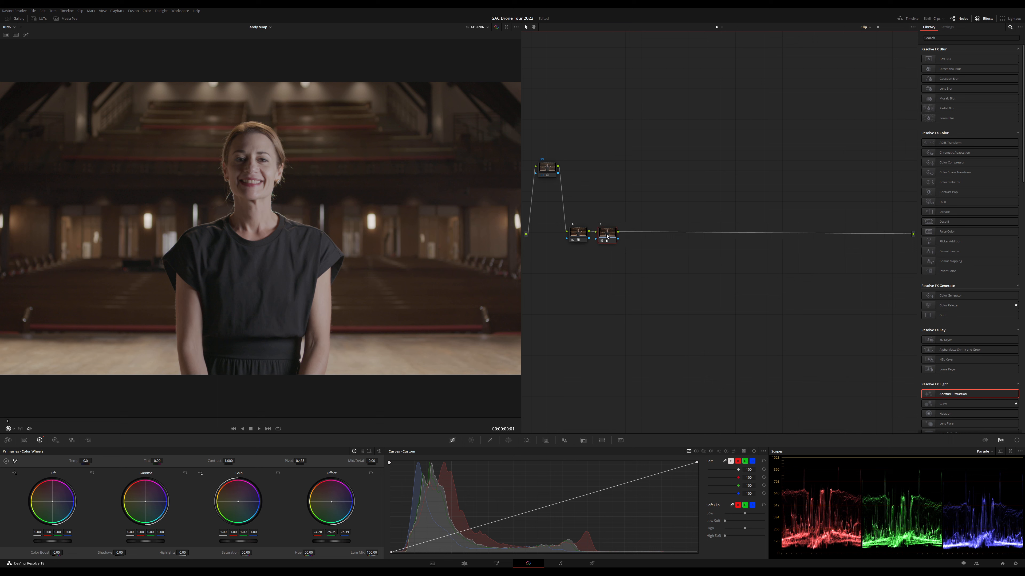
key(alt+s)
click(745, 461)
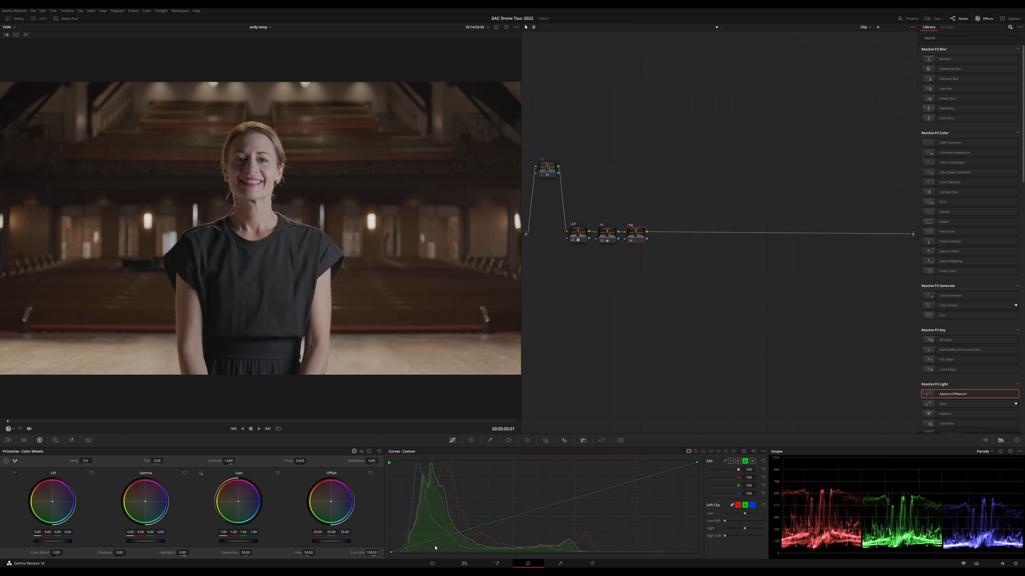
click(468, 531)
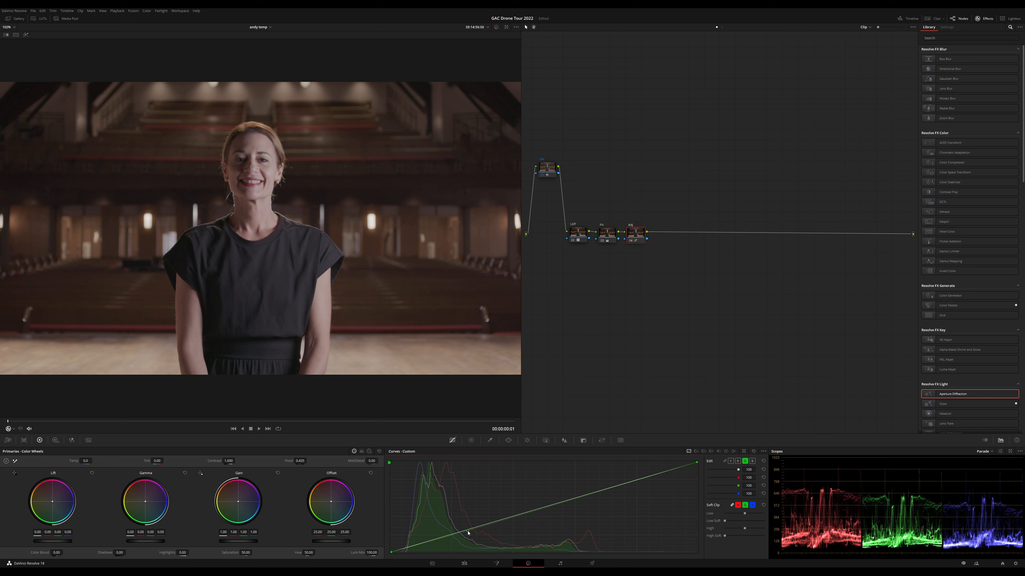
right_click(468, 531)
click(507, 519)
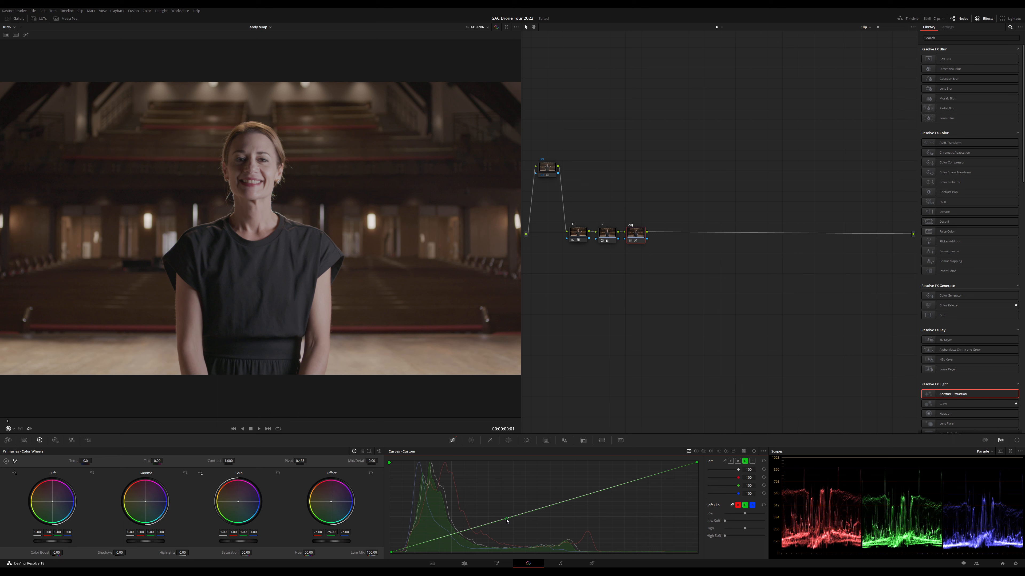
key(ctrl+d)
key(ctrl+d)
Add a contrast node after the green curve node and shape its combined custom curve with one shadow and one highlight point.
drag(640, 233, 644, 235)
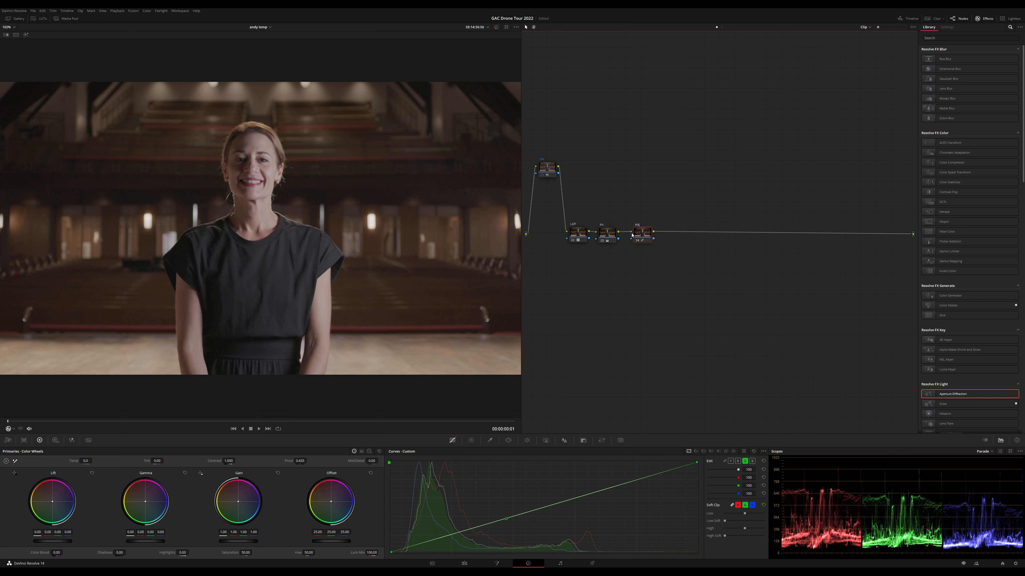
key(alt+s)
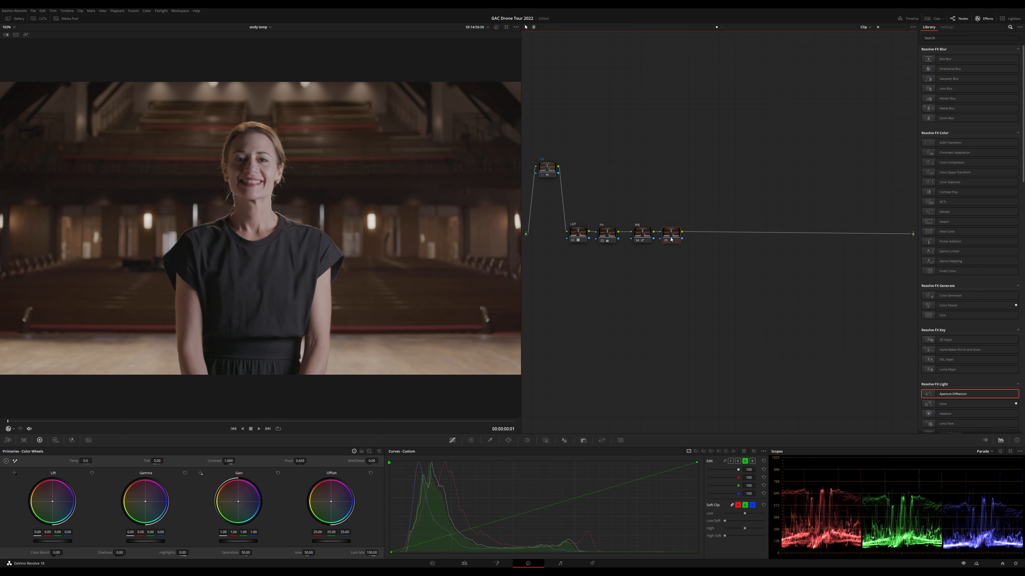
drag(671, 239, 669, 234)
click(724, 462)
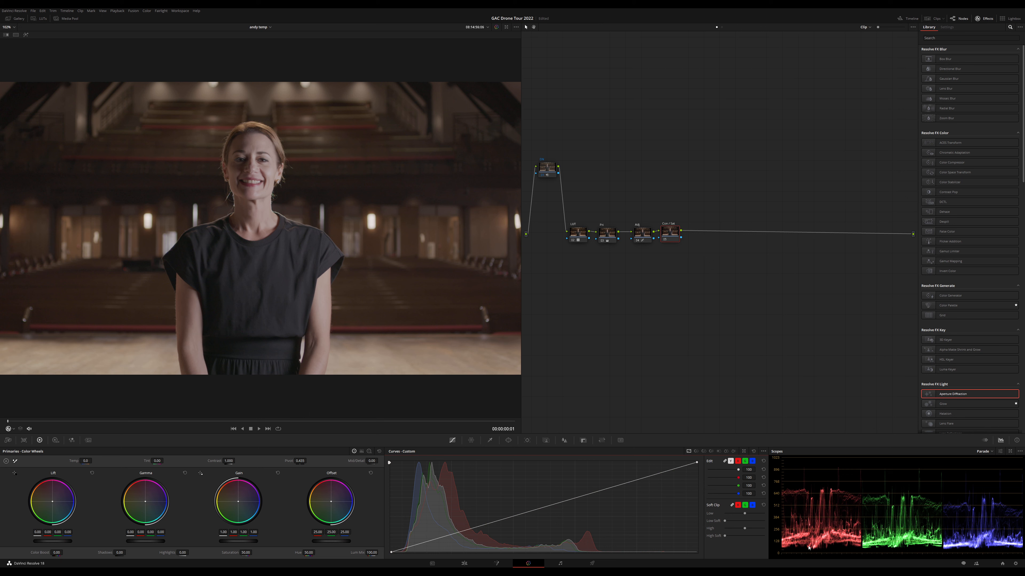
click(423, 545)
drag(423, 545, 429, 543)
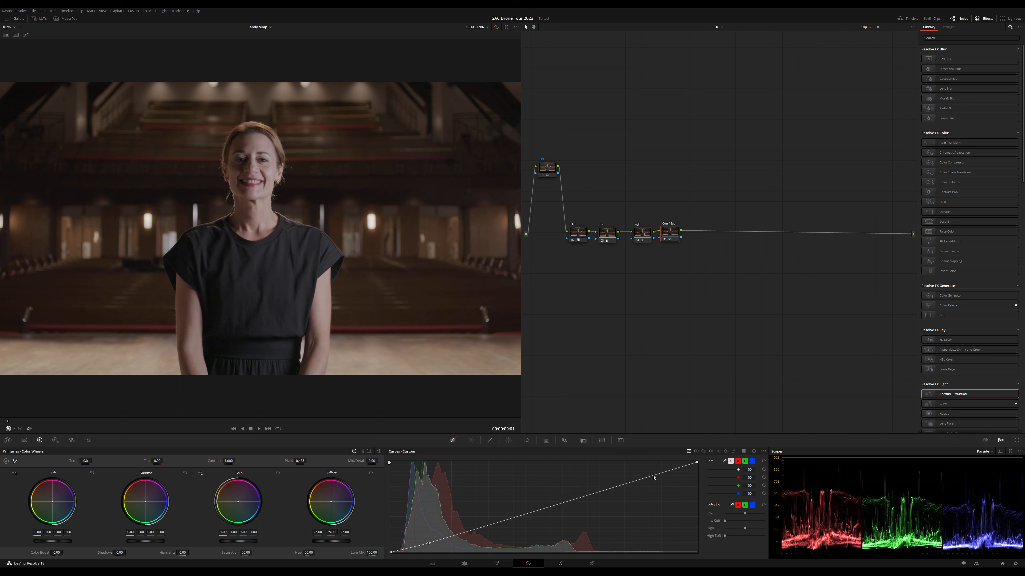
drag(653, 477, 650, 477)
drag(649, 477, 645, 479)
Set the contrast node's saturation to 62.
drag(247, 553, 257, 553)
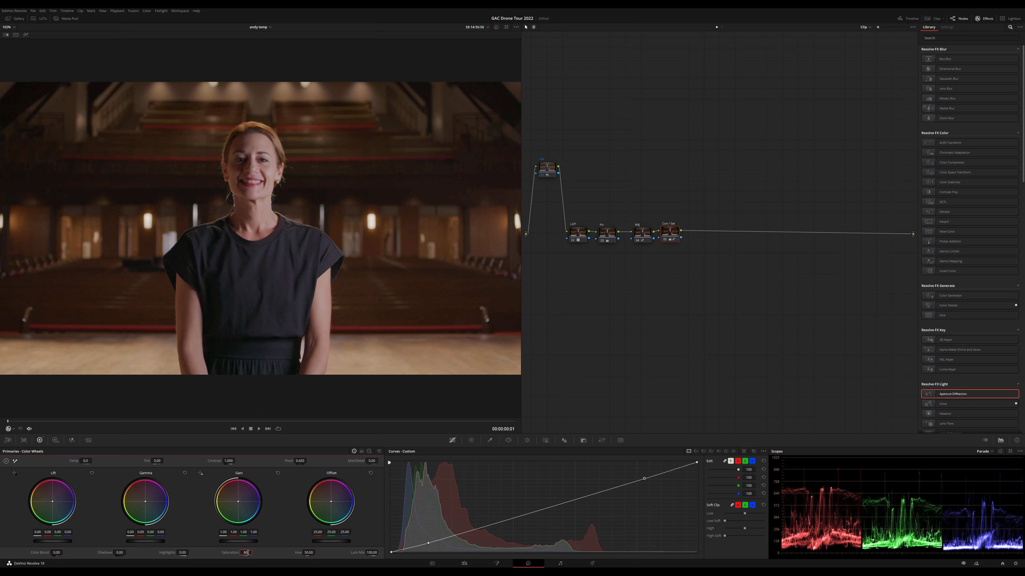
key(Return)
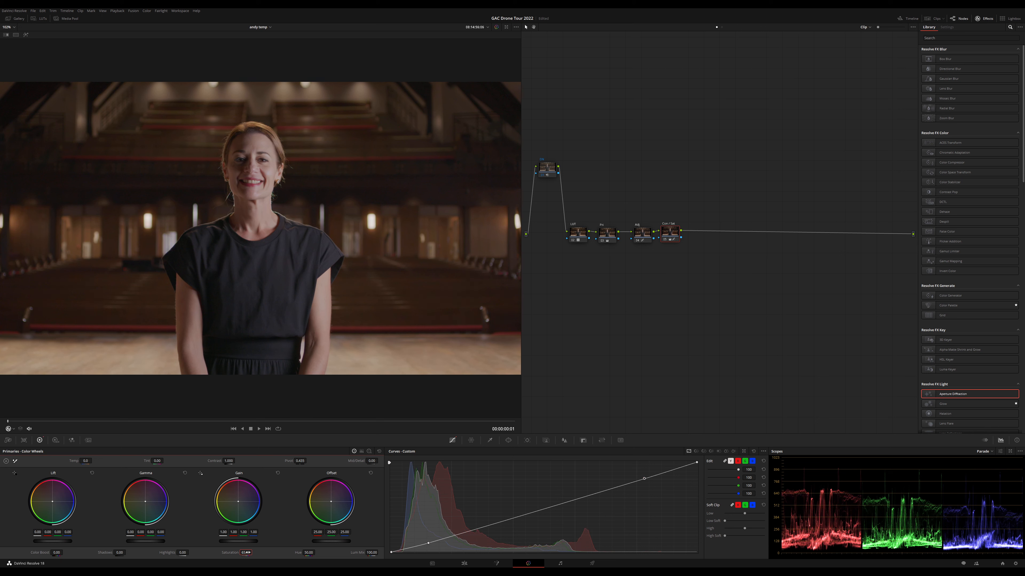
click(247, 553)
text(62)
key(Return)
Add a serial node with a layer node and mixer after the contrast node, and arrange them as upper and lower branches.
key(alt+s)
drag(701, 237, 709, 265)
key(alt+l)
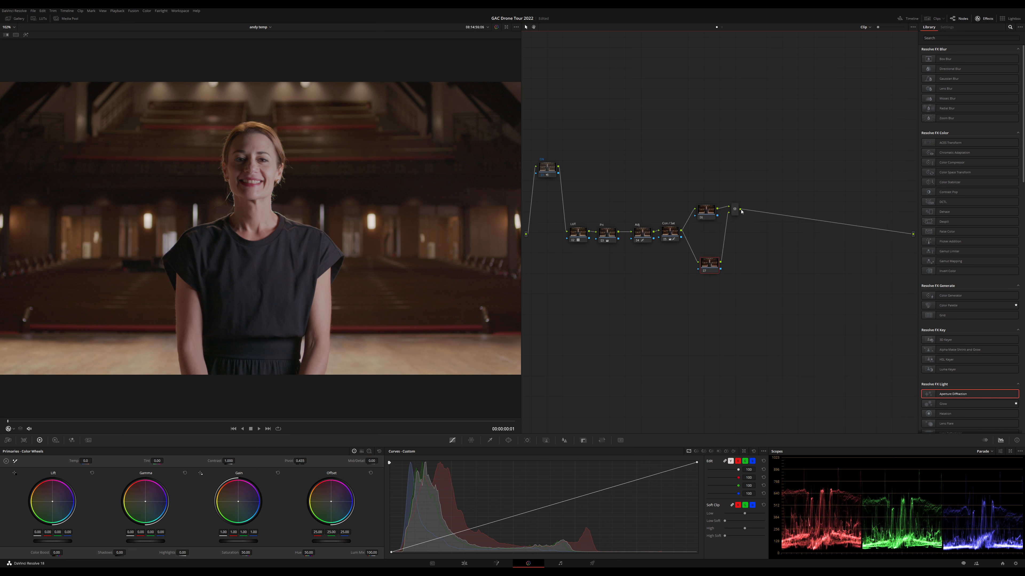
drag(741, 211, 752, 235)
drag(704, 211, 703, 208)
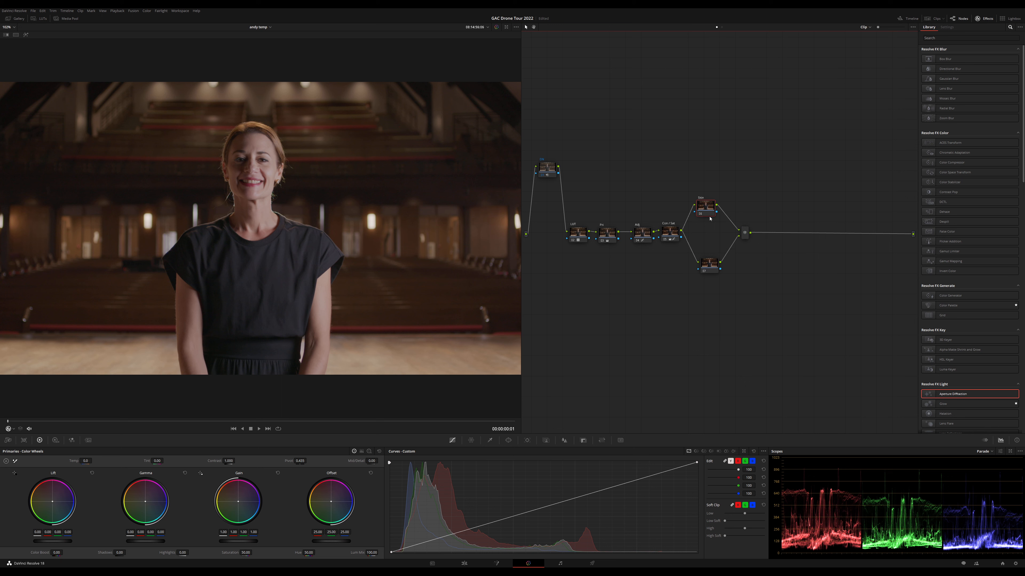
click(710, 264)
drag(708, 266, 706, 276)
Key the woman's skin in the upper branch node with a 3D qualifier stroke from forehead to neck, with the highlight view on.
click(705, 206)
click(490, 440)
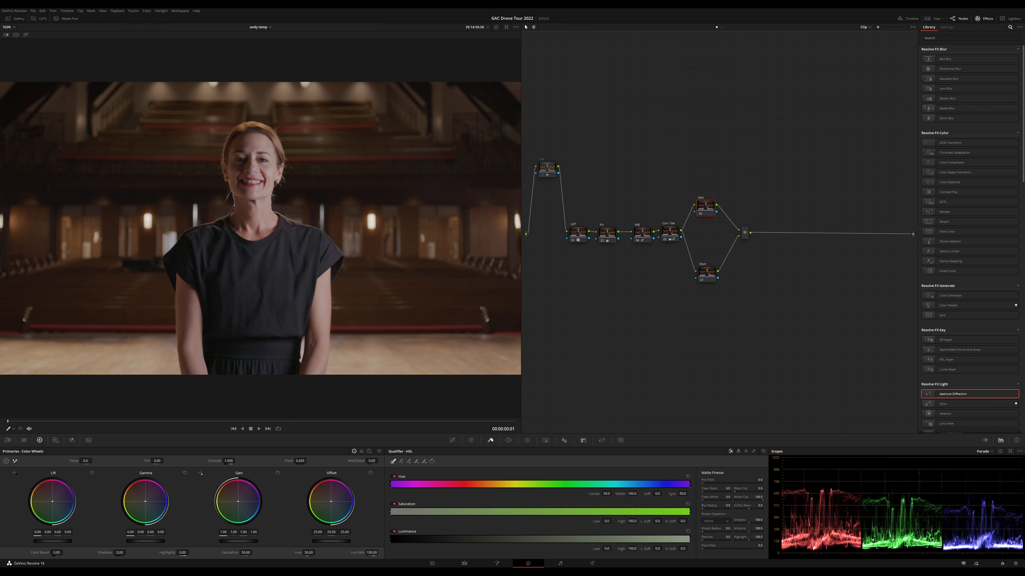
click(753, 451)
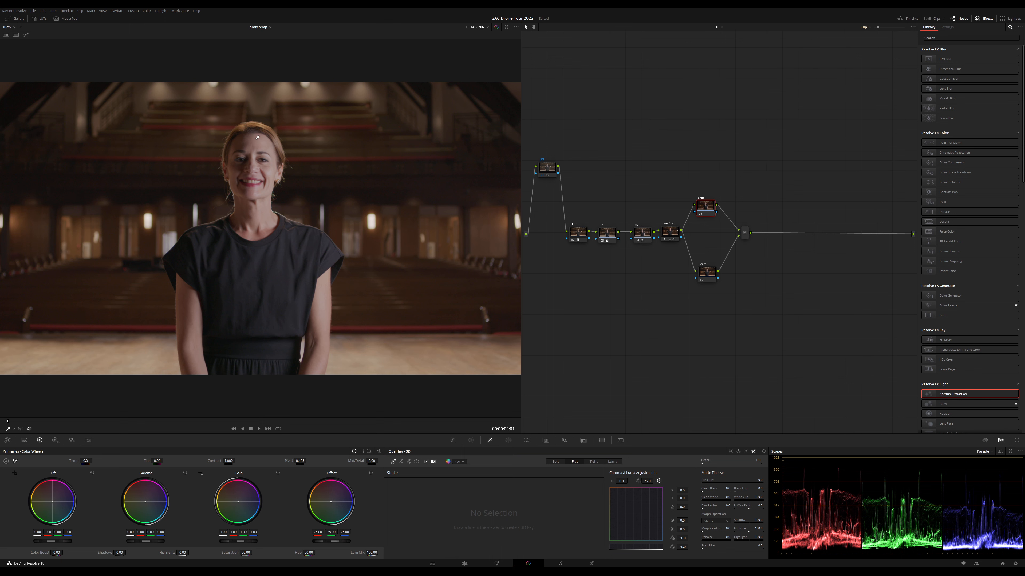
mouse_move(258, 136)
mouse_down()
mouse_move(274, 170)
mouse_move(257, 214)
mouse_move(265, 227)
mouse_up()
key(shift+h)
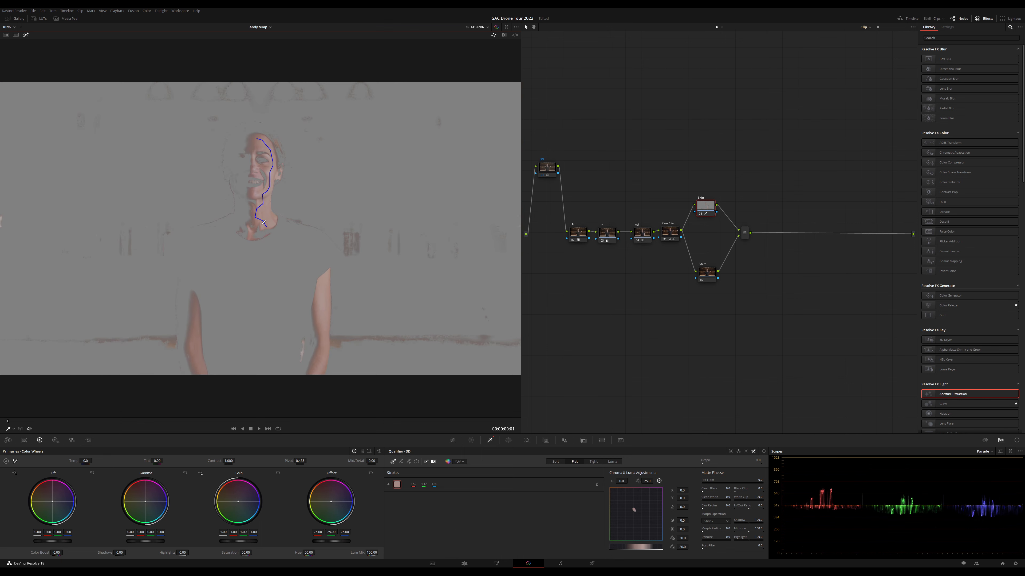
mouse_move(258, 141)
mouse_down()
mouse_move(252, 158)
mouse_move(269, 188)
mouse_move(250, 217)
mouse_up()
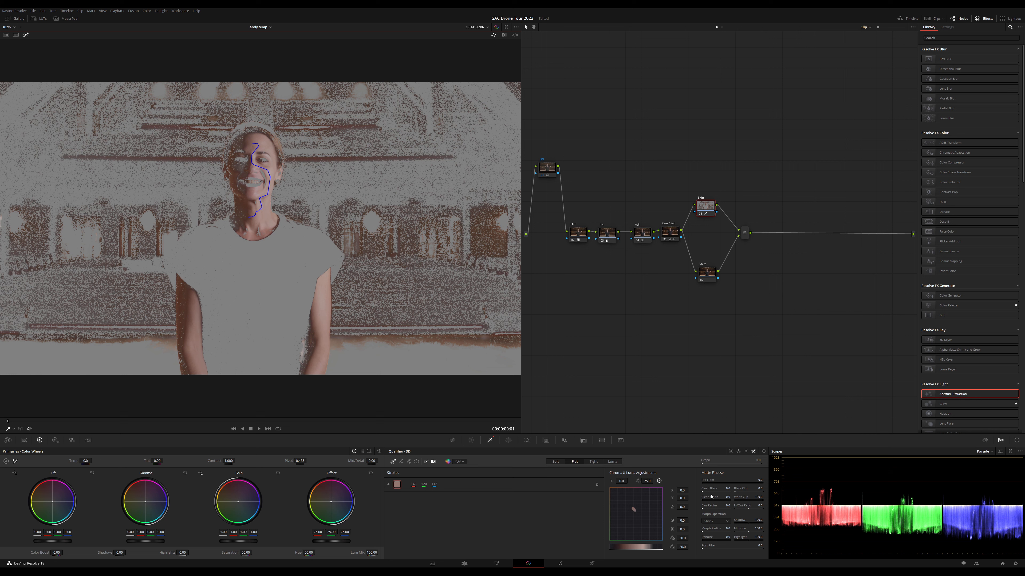
Clean up the skin matte by raising Clean Black, Denoise and Post Filter in Matte Finesse.
mouse_move(727, 489)
mouse_down()
mouse_move(751, 488)
mouse_move(710, 499)
mouse_up()
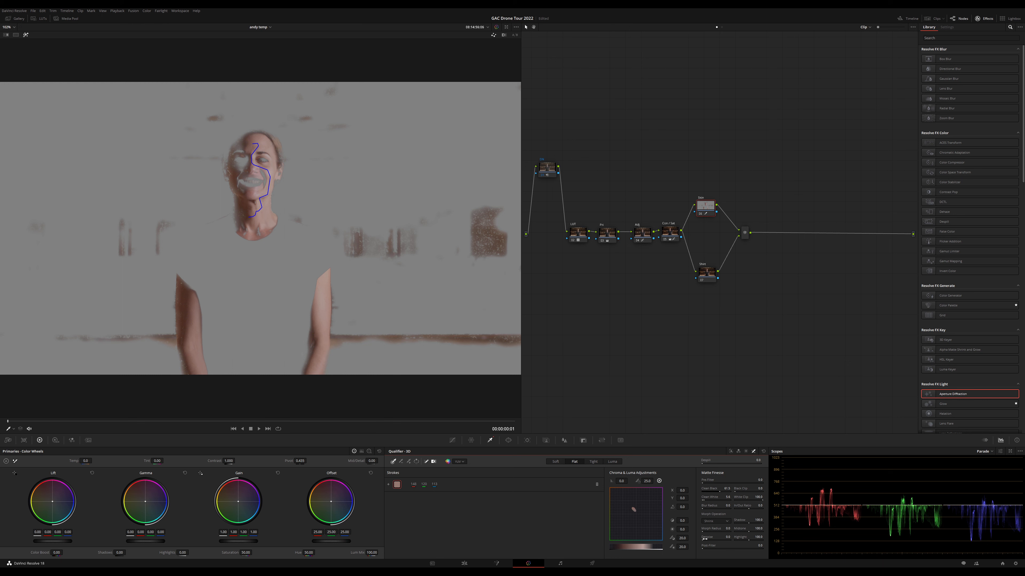
drag(704, 539, 706, 531)
drag(704, 549, 706, 550)
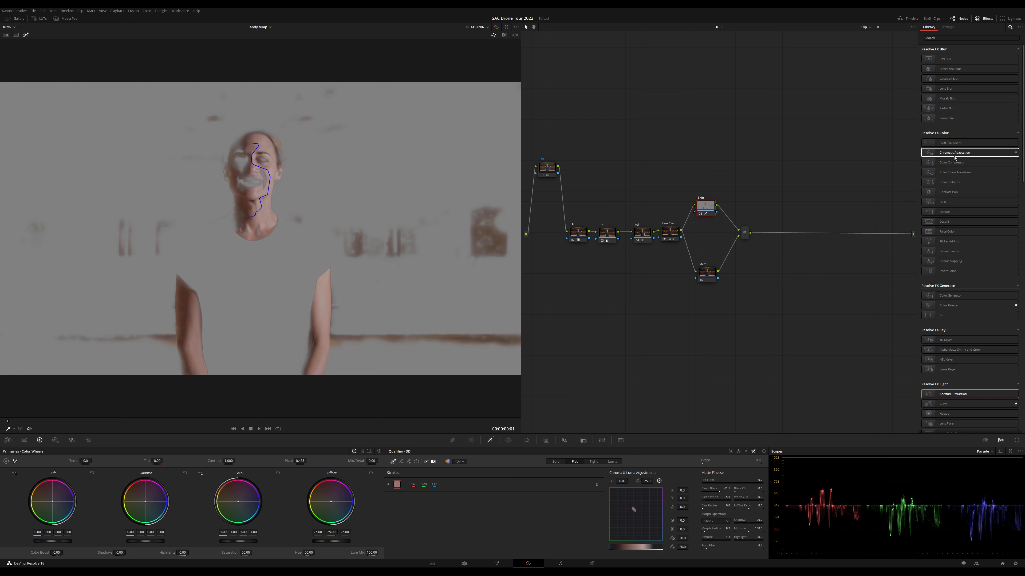
Apply the Color Compressor effect to the skin node and sample the woman's arm as its target color.
drag(952, 162, 820, 198)
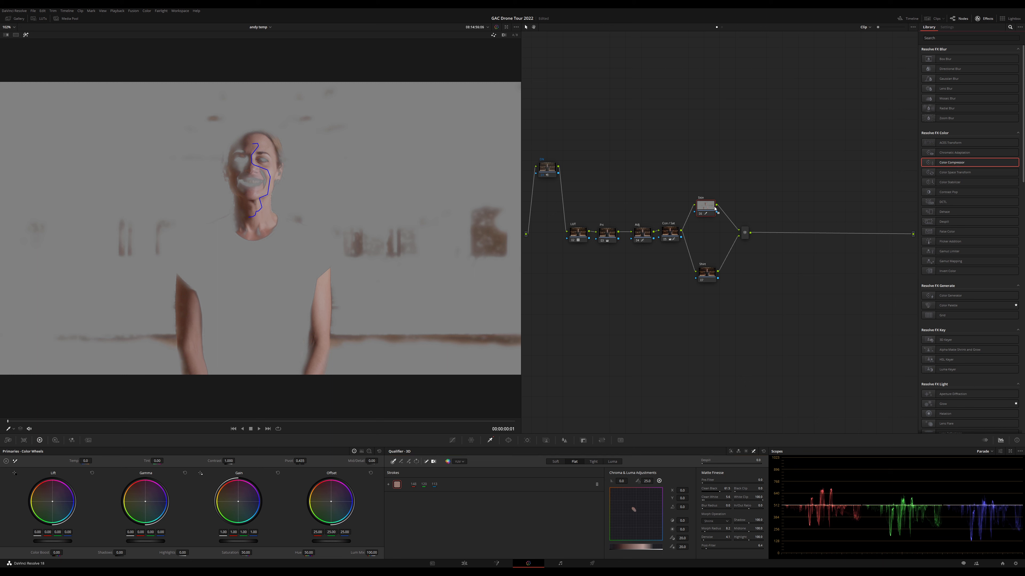
drag(714, 209, 713, 209)
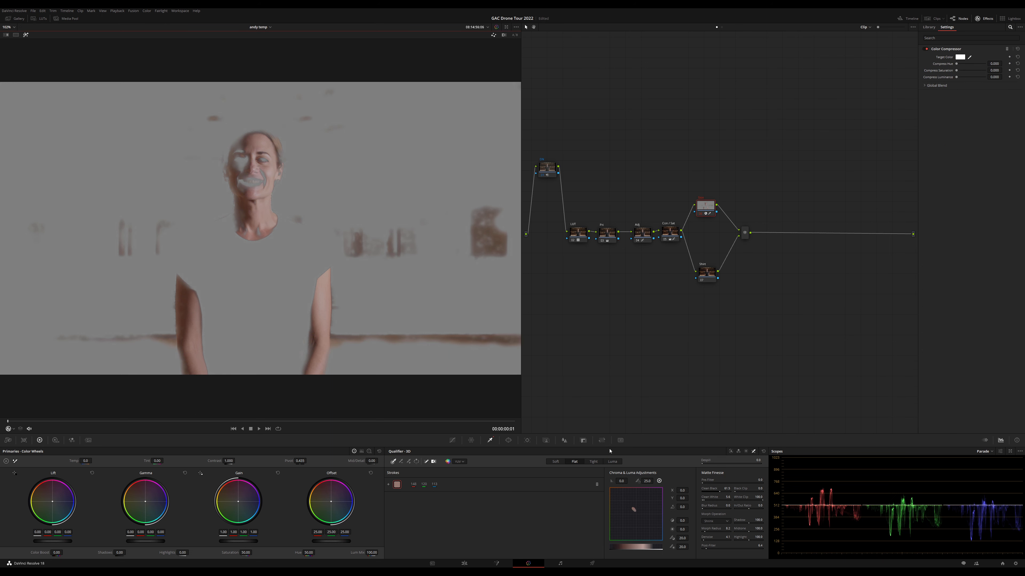
click(970, 58)
click(330, 305)
Refine the skin matte further by adjusting its Black Clip, White Clip and Clean Black.
drag(759, 488, 781, 489)
drag(759, 497, 729, 498)
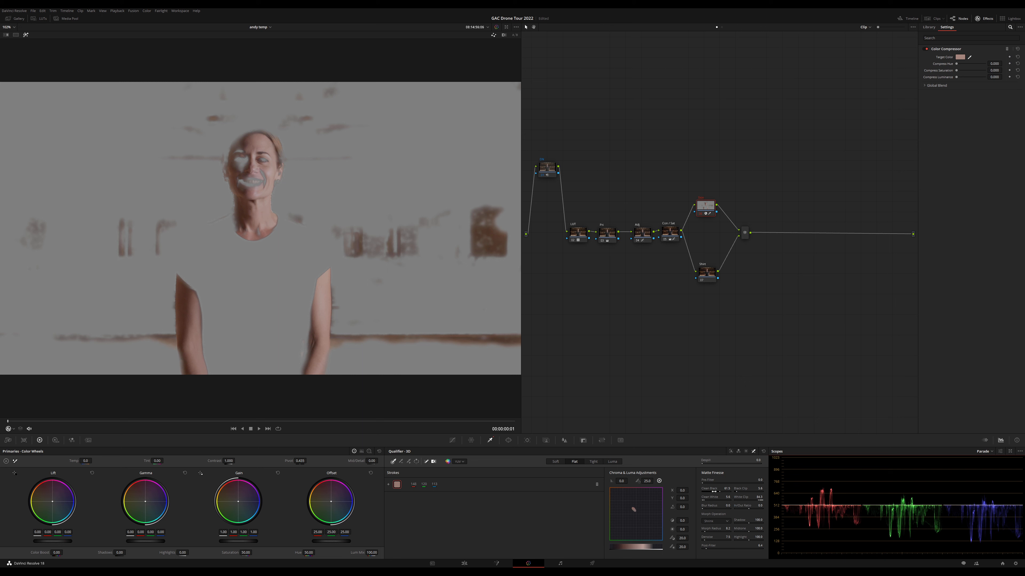
drag(713, 491, 712, 492)
Set the Color Compressor's Compress Hue to about 0.62 and Compress Saturation to about 0.54, and turn off the highlight view.
drag(959, 65, 978, 73)
key(shift+h)
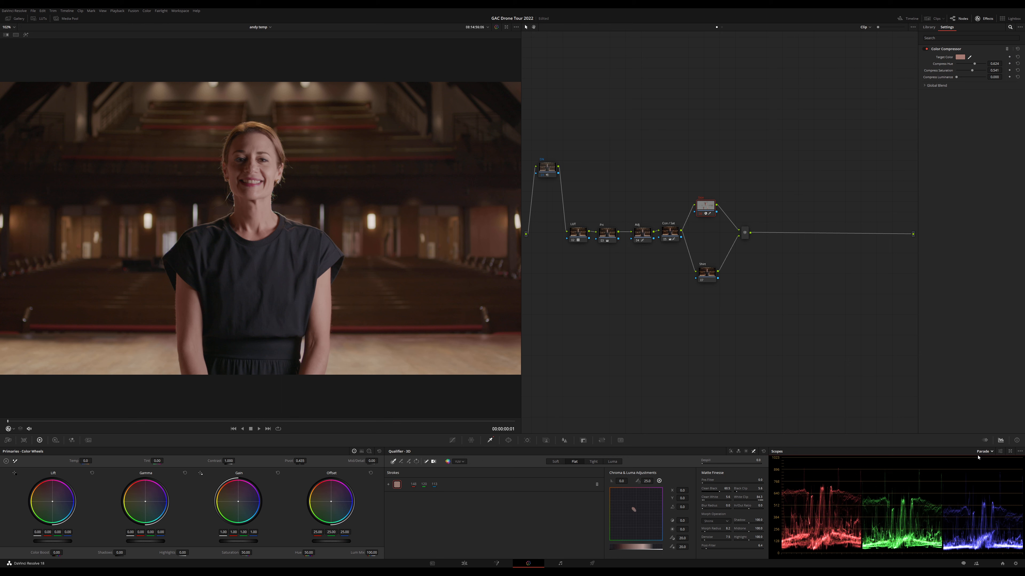
Check the keyed skin on the vectorscope and adjust the skin node's Offset and Saturation, returning to the full image.
click(982, 470)
key(shift+h)
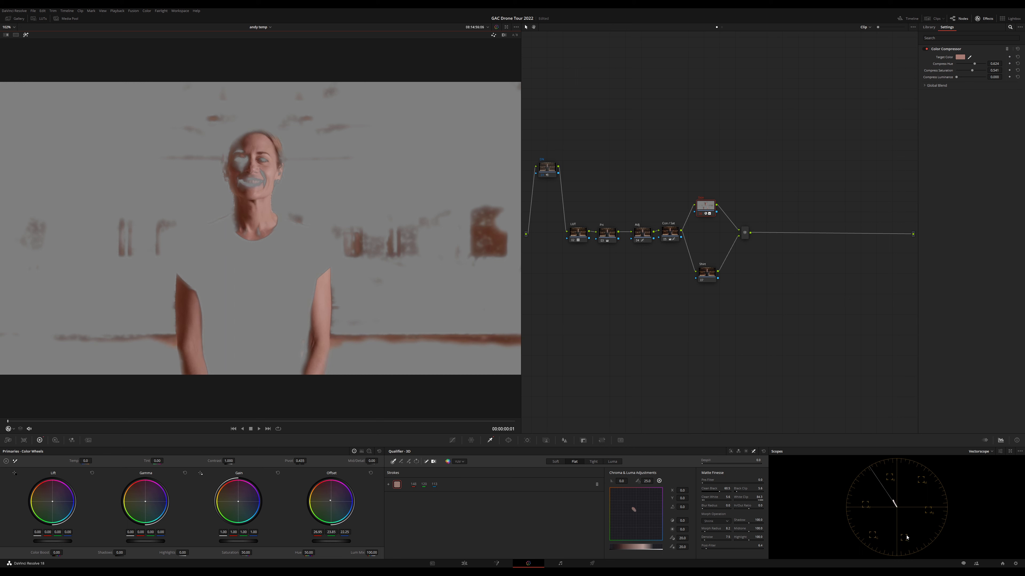
click(247, 552)
drag(247, 552, 247, 553)
key(shift+h)
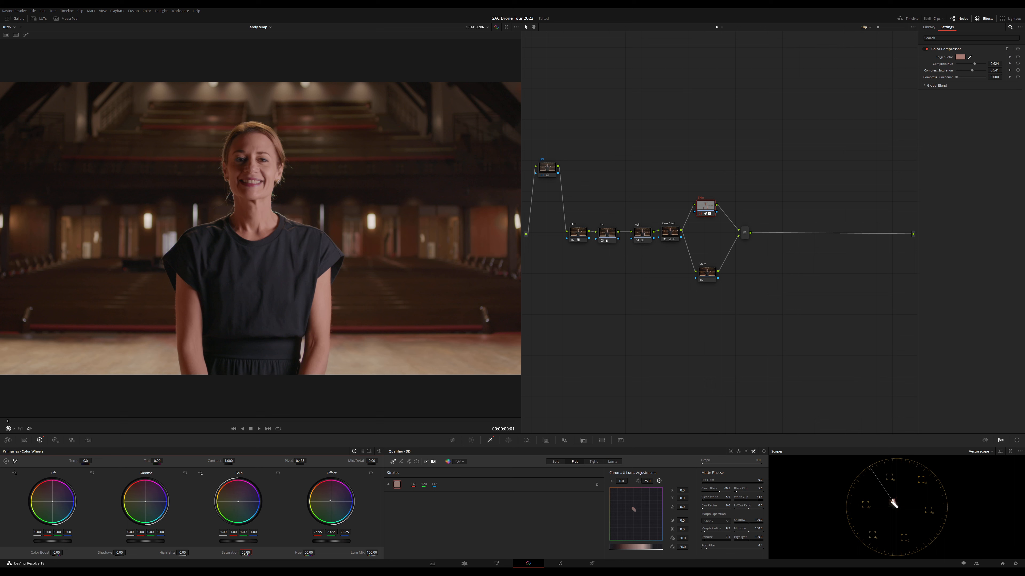
Set the skin node's Saturation to about 52.5 and compare the image with the node off and on.
drag(246, 555, 246, 554)
key(ctrl+d)
key(ctrl+d)
key(ctrl+d)
key(ctrl+d)
Limit the skin key with a soft-edged oval window, about 57.7 in size, around the woman's head, torso and arms.
key(shift+h)
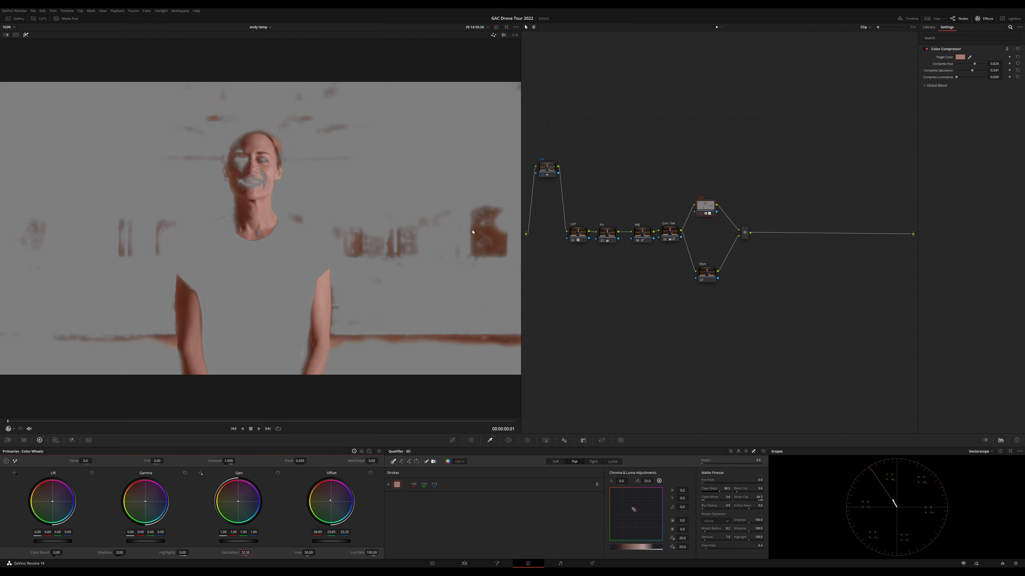
click(509, 441)
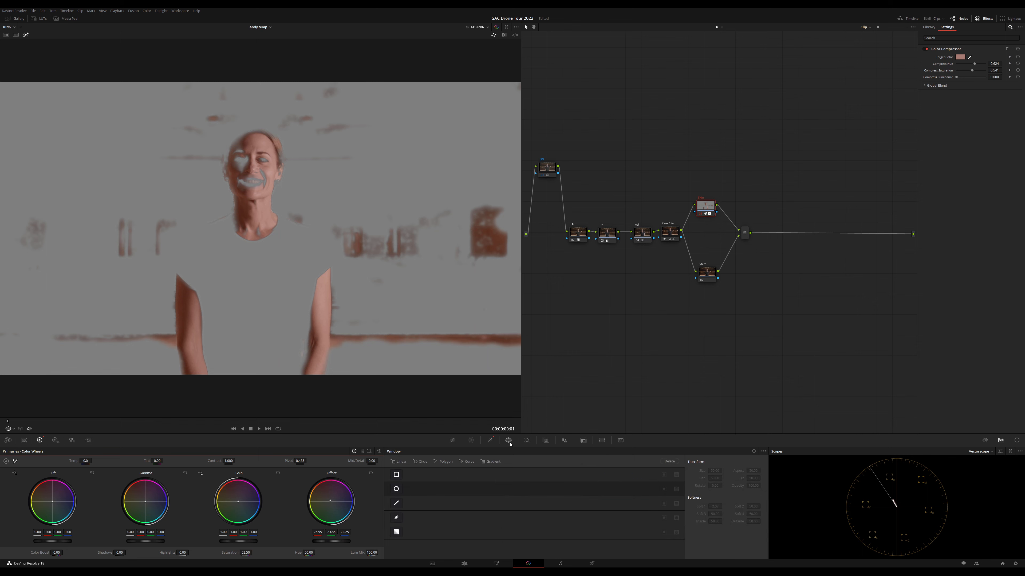
click(396, 489)
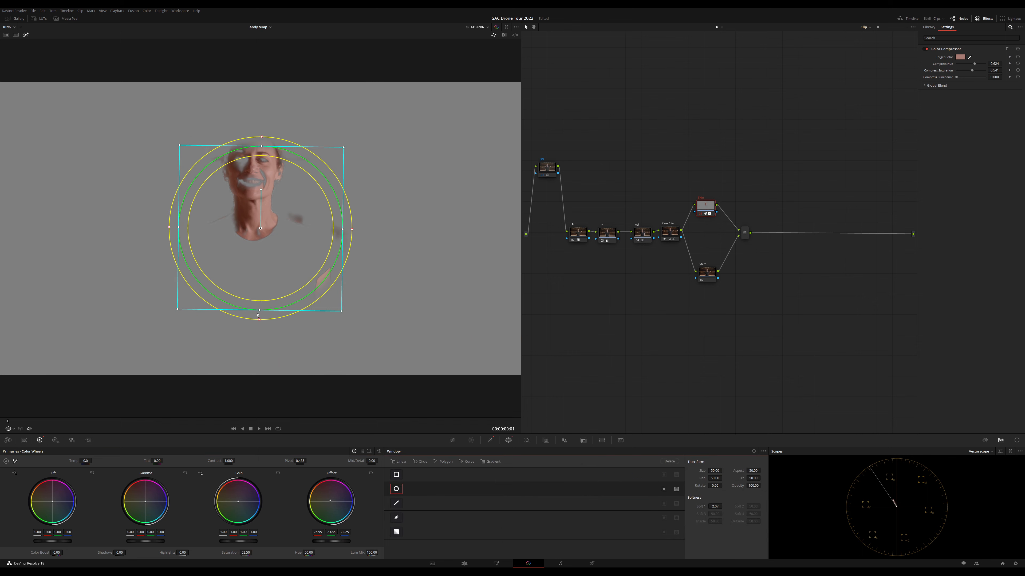
drag(260, 311, 258, 407)
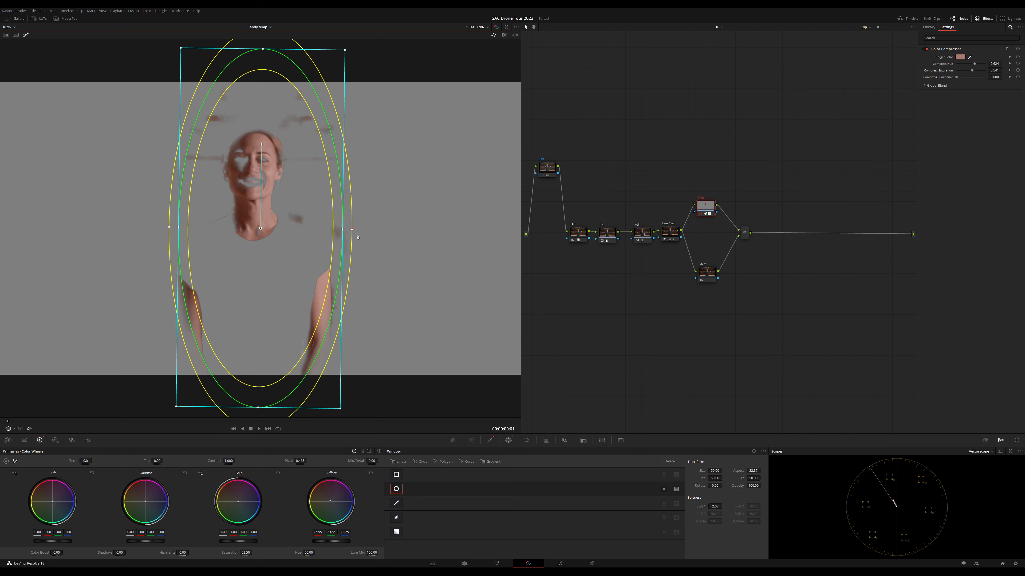
drag(342, 228, 389, 228)
drag(303, 217, 294, 262)
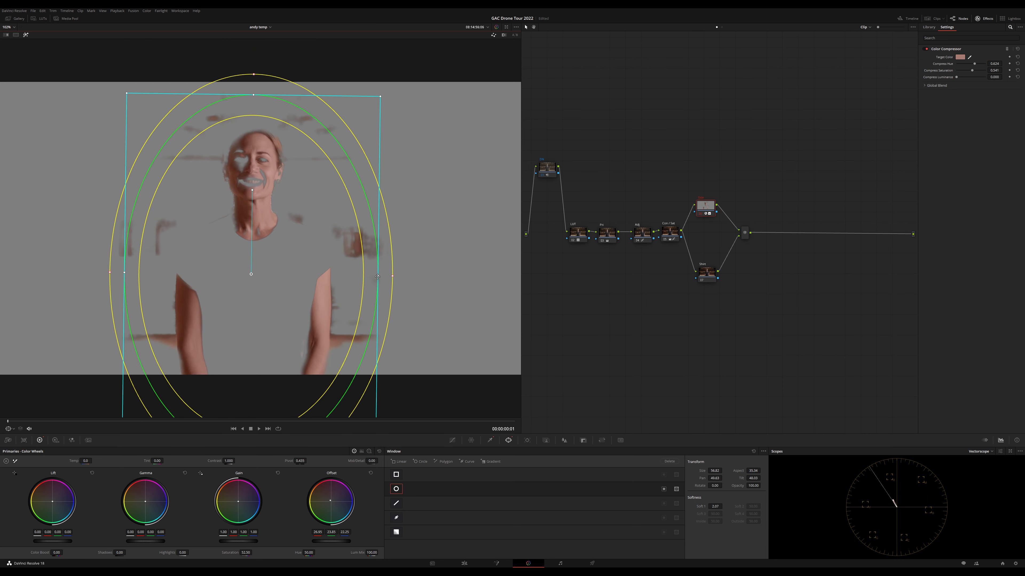
mouse_move(377, 277)
mouse_down()
mouse_move(398, 276)
mouse_move(354, 273)
mouse_move(383, 271)
mouse_up()
drag(328, 315, 327, 317)
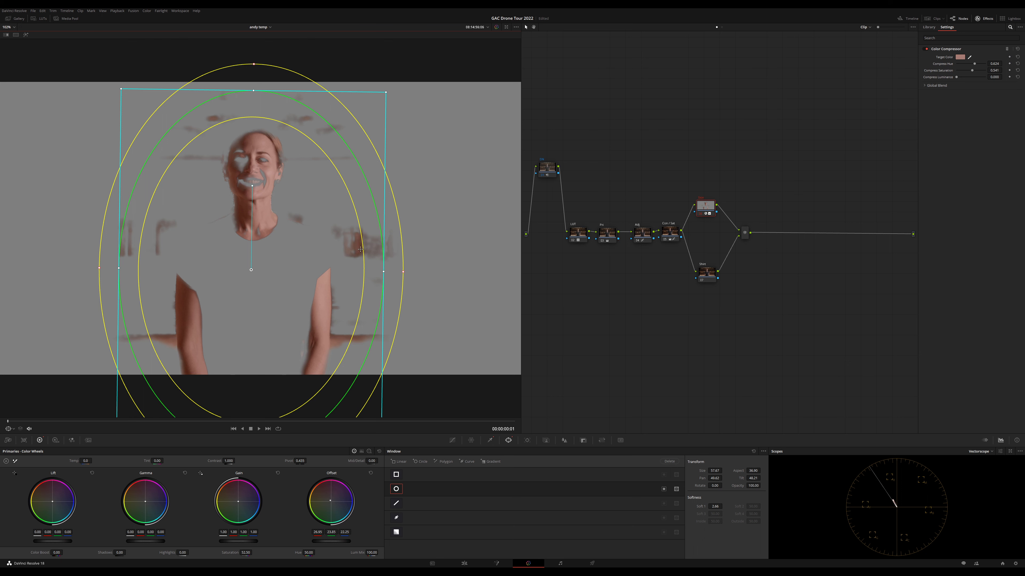
key(shift+h)
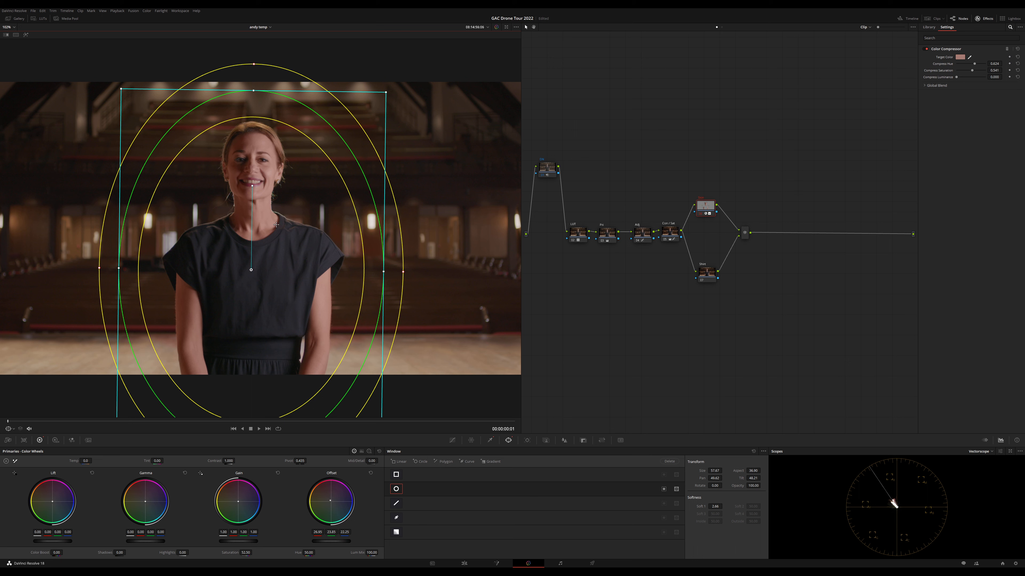
Key the black dress on the lower parallel node with the 3D qualifier, sampling strokes across the fabric in highlight view.
click(706, 274)
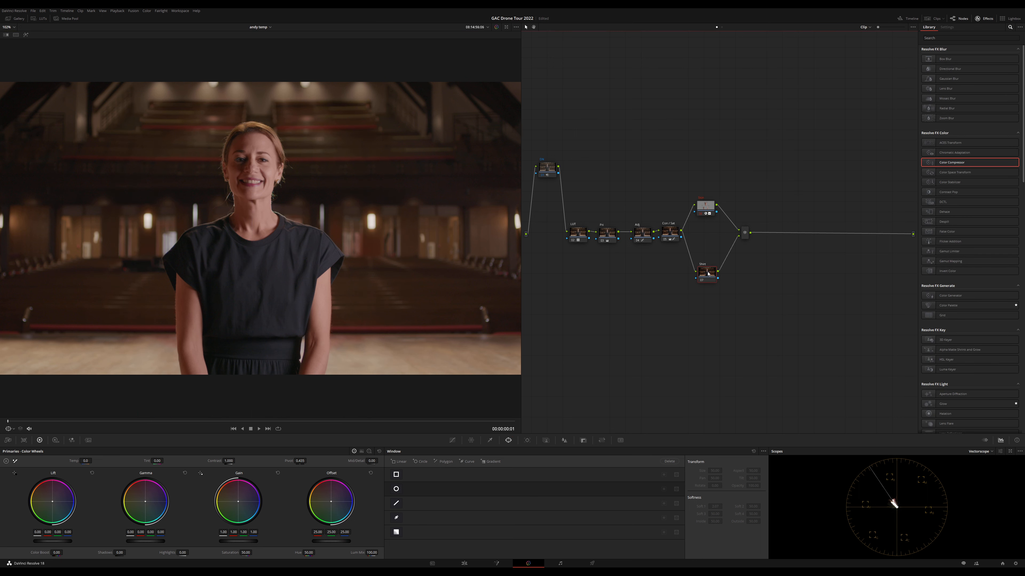
drag(707, 274, 706, 275)
click(489, 440)
click(753, 451)
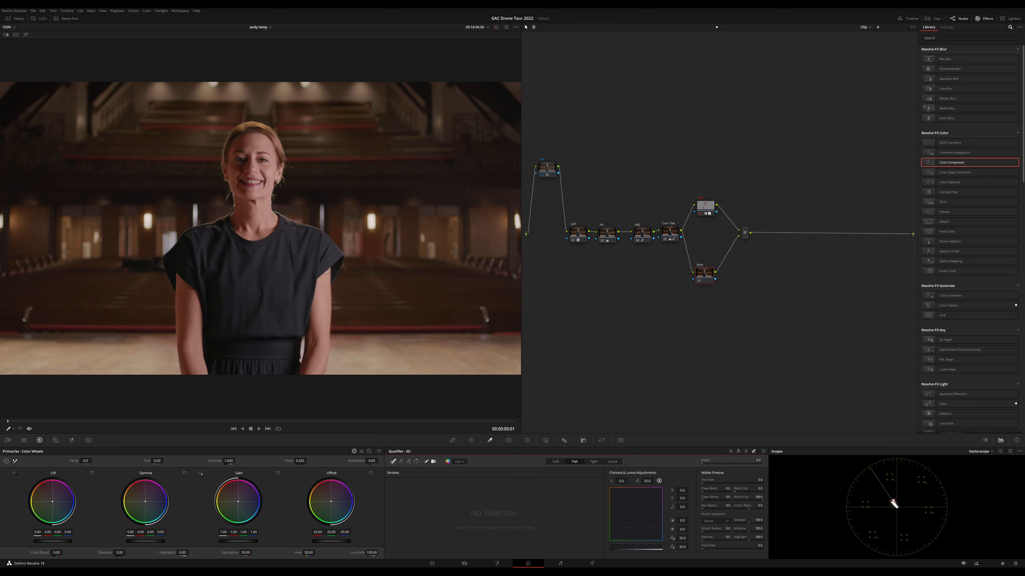
mouse_move(305, 233)
mouse_down()
mouse_move(251, 256)
mouse_move(226, 301)
mouse_move(268, 306)
mouse_move(281, 324)
mouse_move(228, 348)
mouse_move(285, 362)
mouse_up()
key(shift+h)
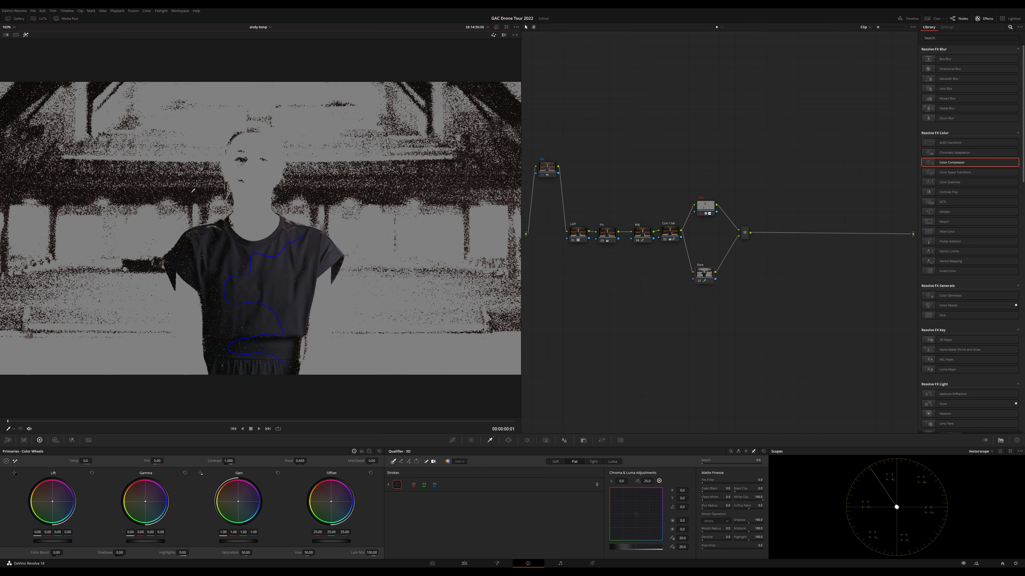
key(shift+h)
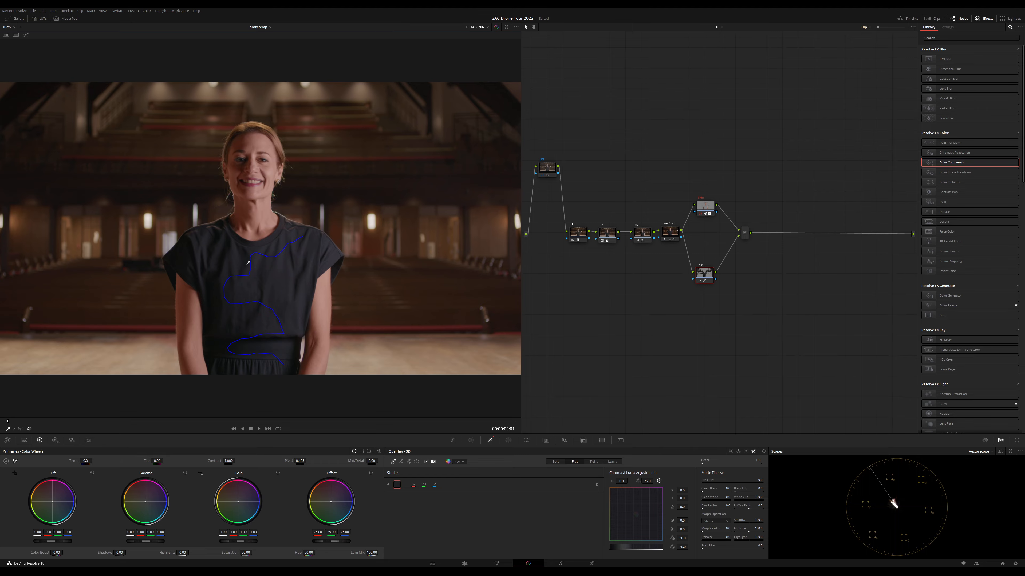
key(shift+h)
mouse_move(304, 244)
mouse_down()
mouse_move(275, 260)
mouse_move(283, 320)
mouse_move(266, 320)
mouse_move(272, 298)
mouse_up()
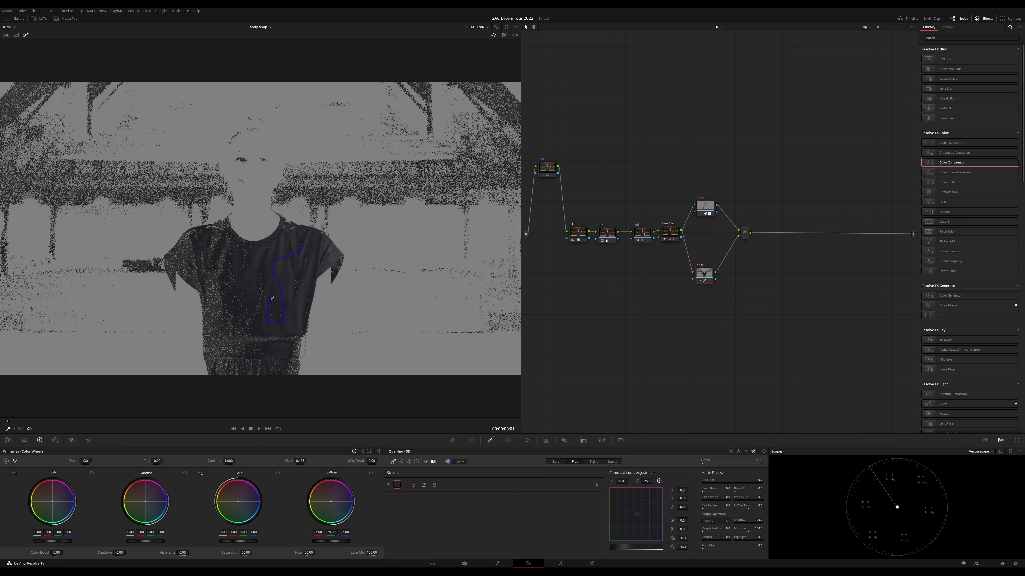
Clean up the dress matte with Clean Black, Clean White and Denoise, and resample the fabric with a curved stroke.
drag(702, 489, 708, 491)
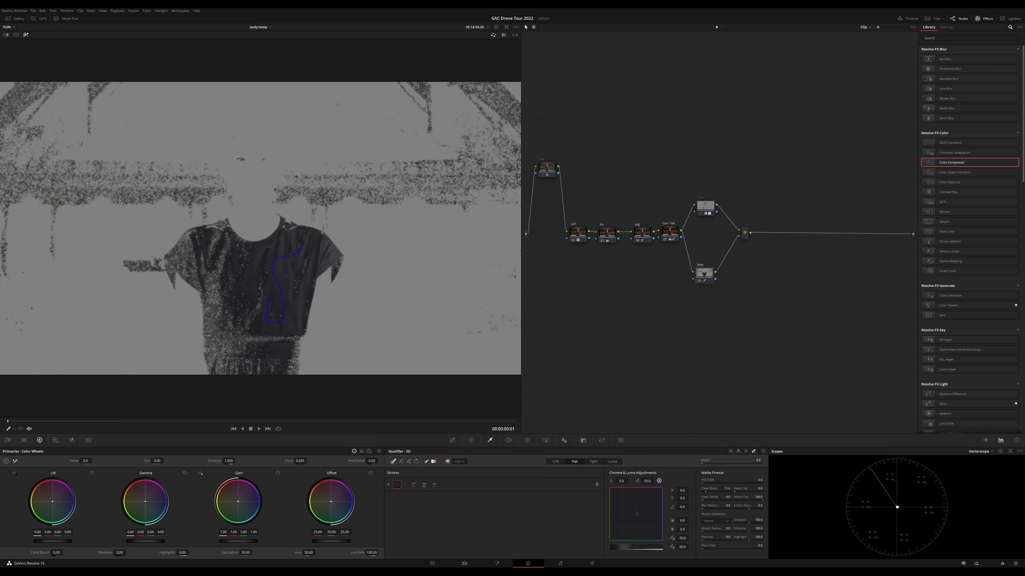
drag(703, 500, 701, 500)
mouse_move(294, 248)
mouse_down()
mouse_move(229, 277)
mouse_move(219, 299)
mouse_move(254, 322)
mouse_up()
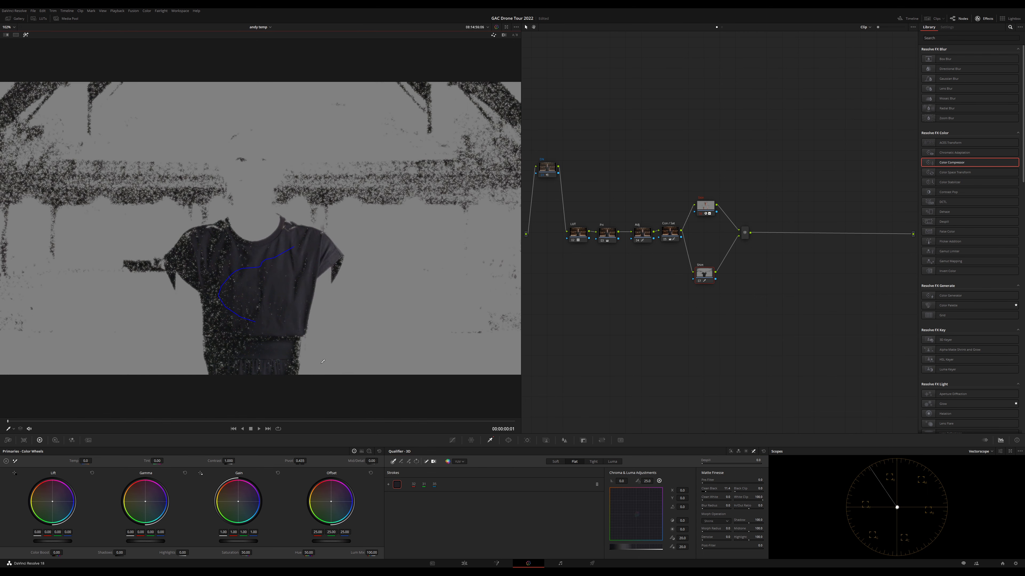
drag(705, 540, 708, 540)
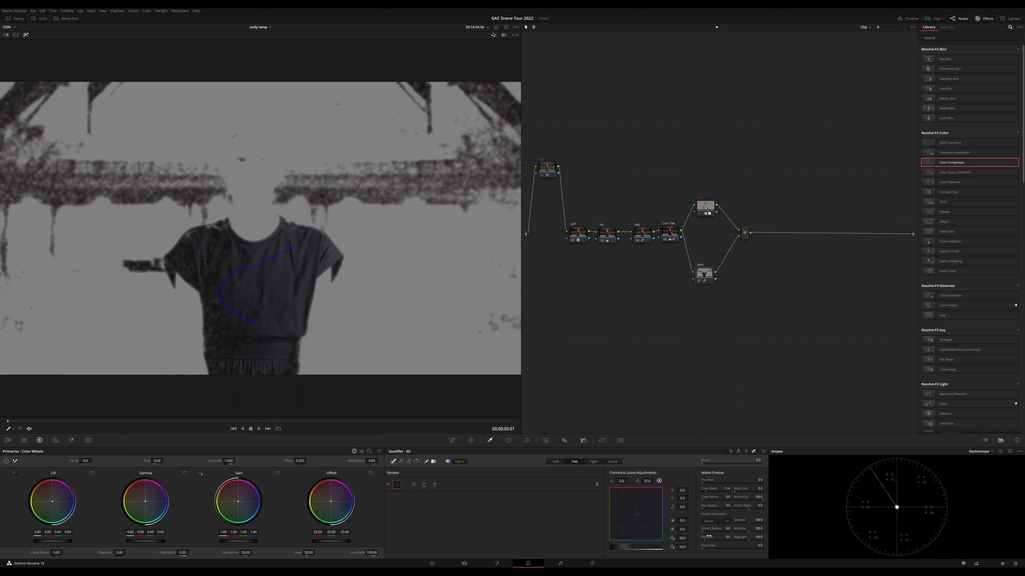
mouse_move(727, 497)
mouse_down()
mouse_move(746, 488)
mouse_move(711, 488)
mouse_up()
Check the dress key against the full image and fine-tune Clean White, returning White Clip to 100.
key(shift+h)
key(shift+h)
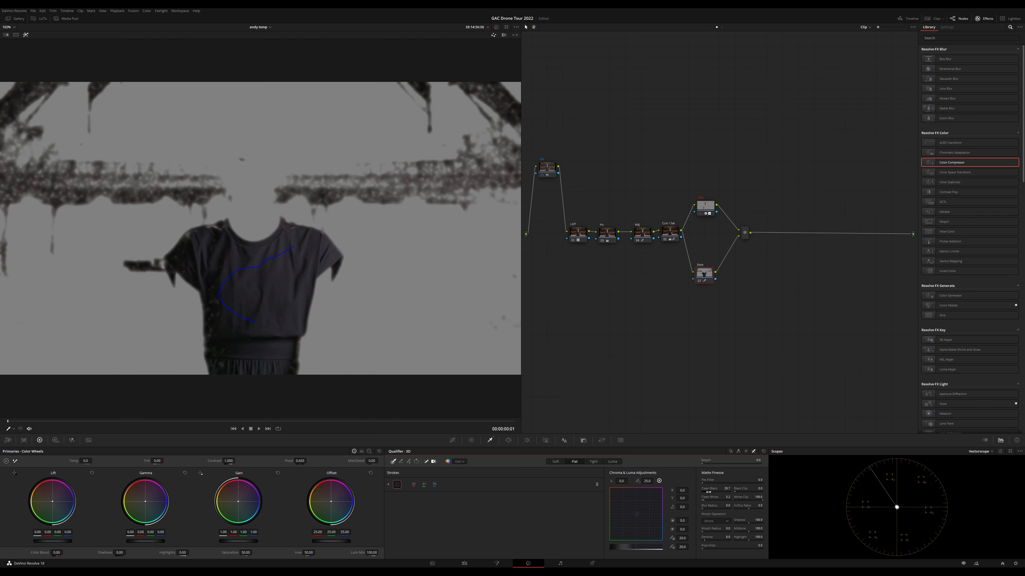
key(shift+h)
key(shift+h)
mouse_move(714, 499)
mouse_down()
mouse_move(742, 498)
mouse_move(727, 497)
mouse_up()
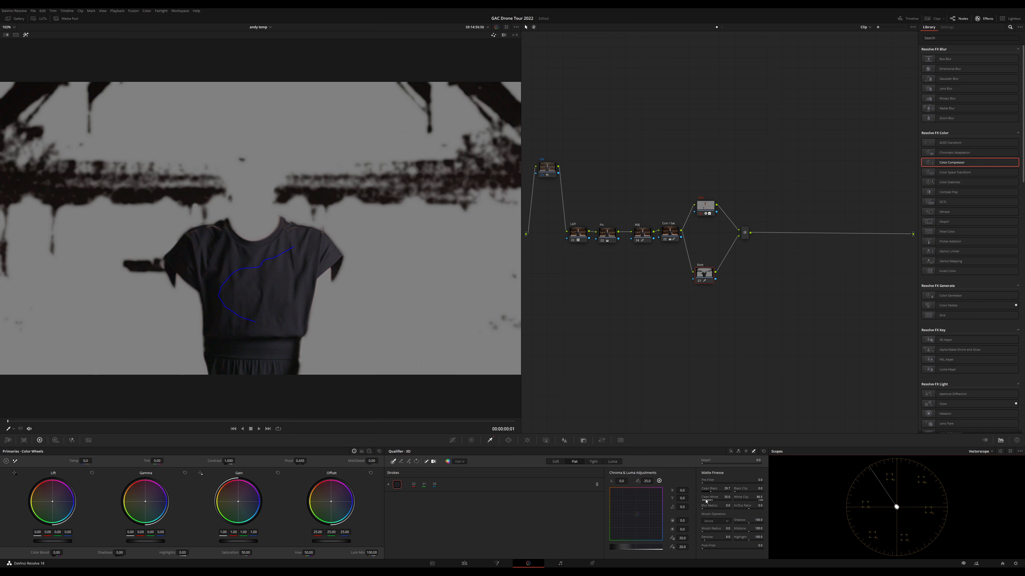
mouse_move(761, 501)
mouse_down()
mouse_move(751, 501)
mouse_move(773, 501)
mouse_up()
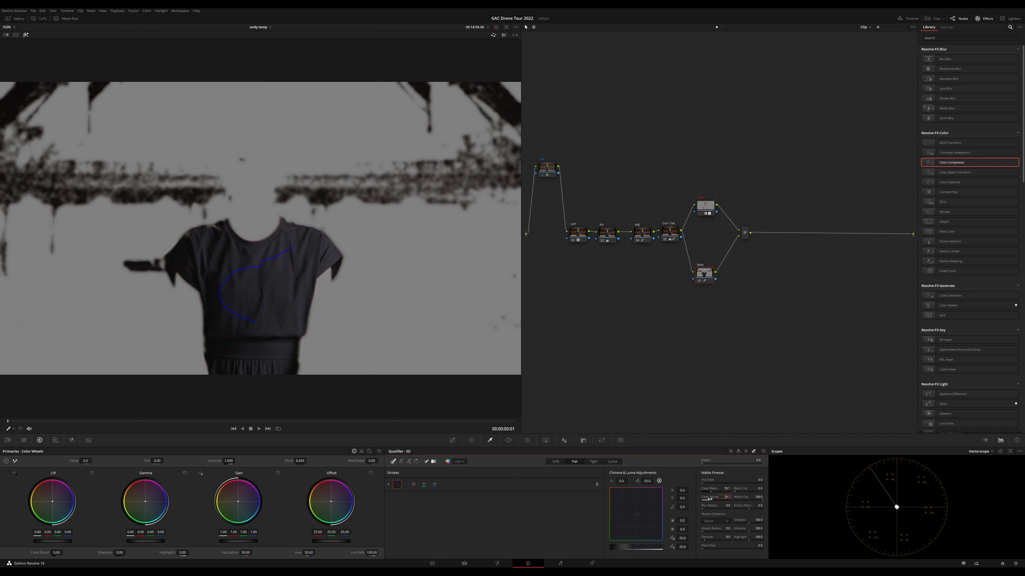
Limit the dress key with a wide circular window centered low over the dress, and return to the full image.
click(509, 440)
click(395, 489)
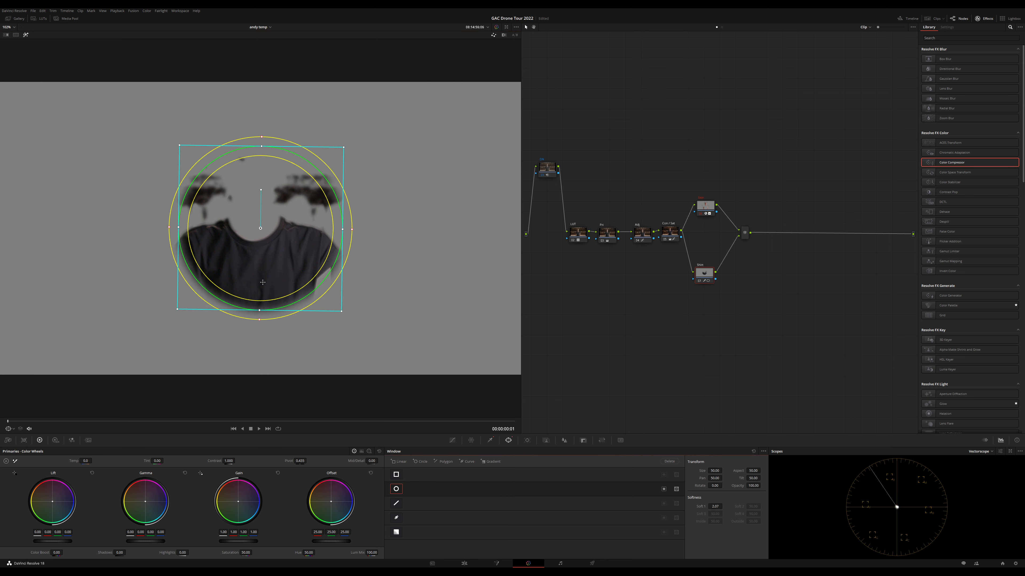
drag(260, 310, 258, 394)
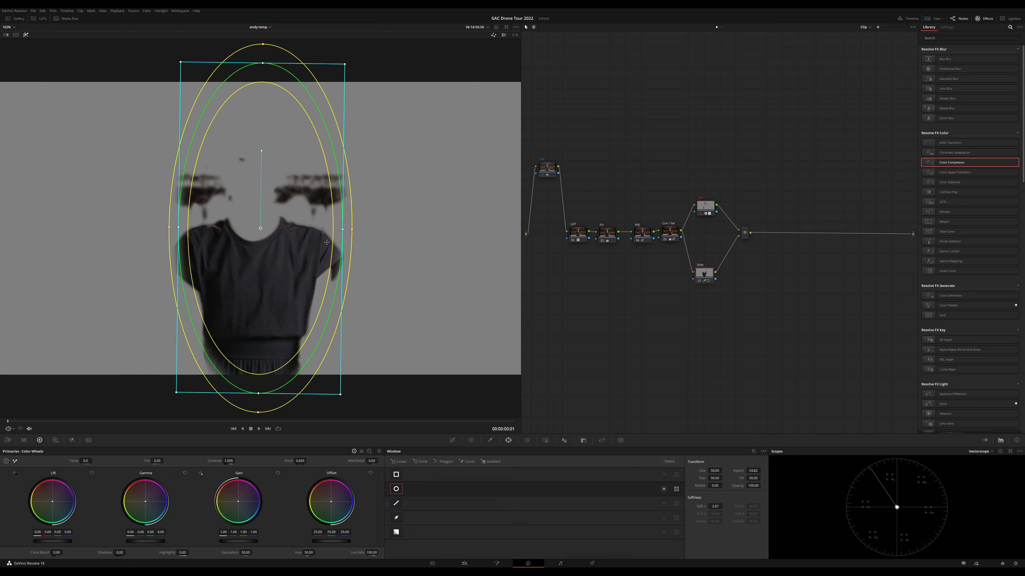
drag(343, 229, 387, 230)
drag(318, 217, 303, 339)
drag(371, 354, 435, 354)
drag(267, 269, 279, 307)
key(shift+h)
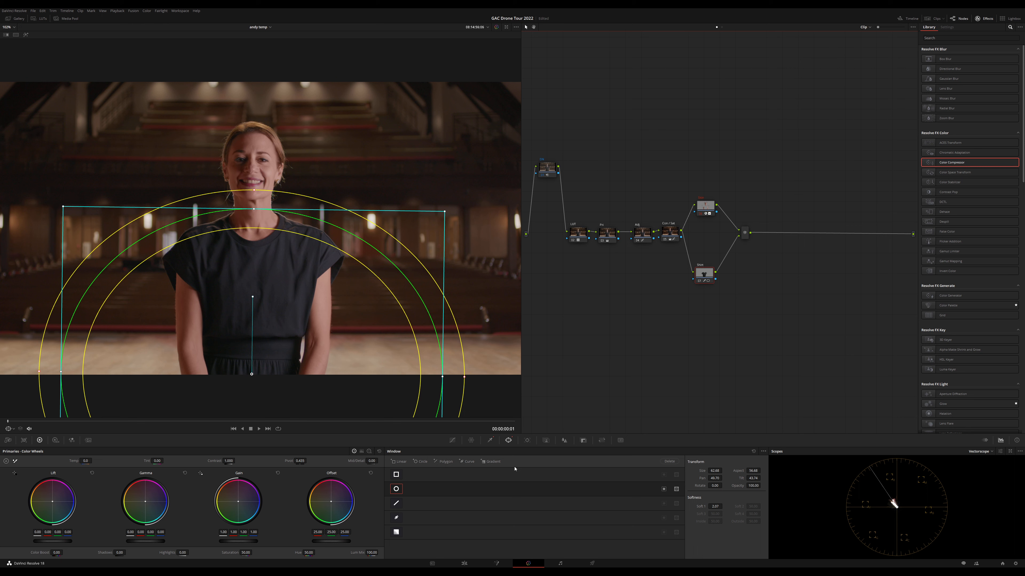
Set the dress node's Saturation to 15 and darken the dress with a low point on the custom curve.
click(448, 440)
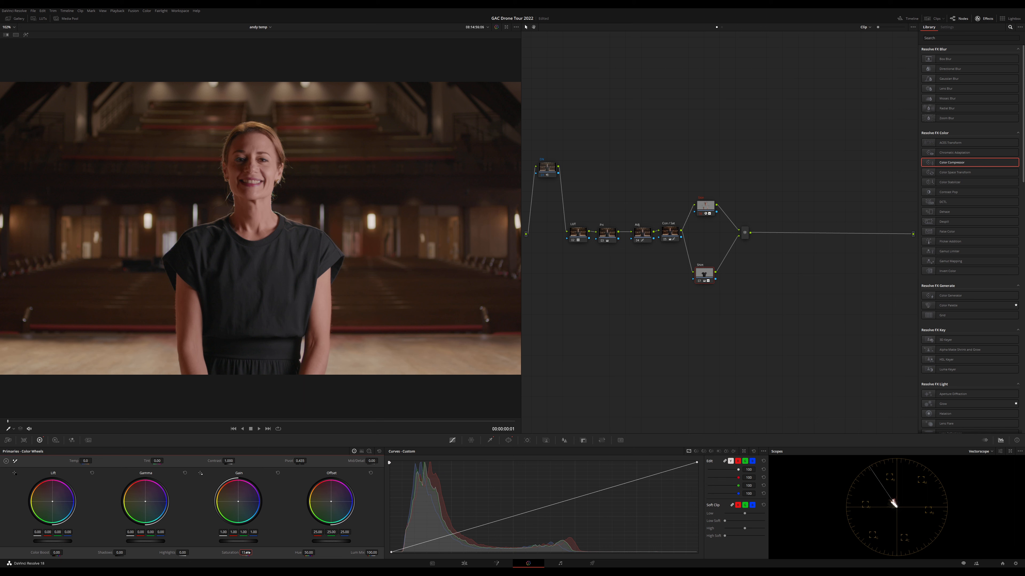
drag(246, 552, 253, 552)
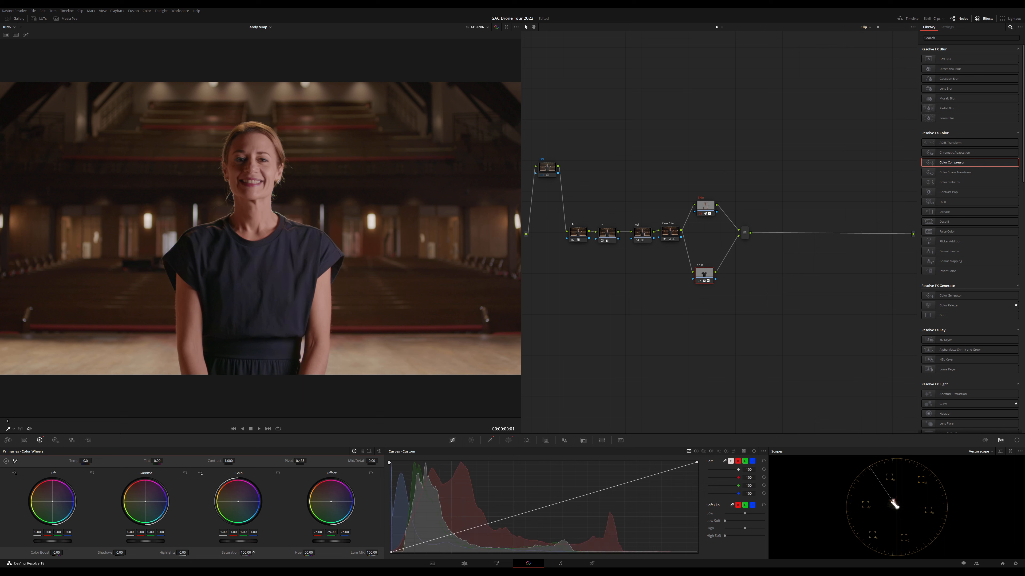
double_click(243, 554)
text(15)
key(Return)
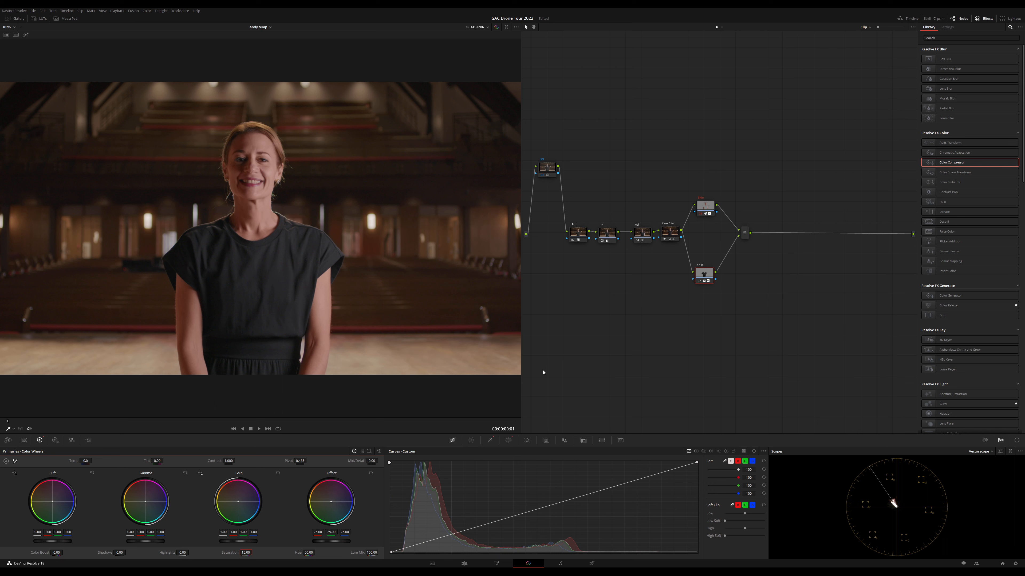
drag(430, 545, 437, 543)
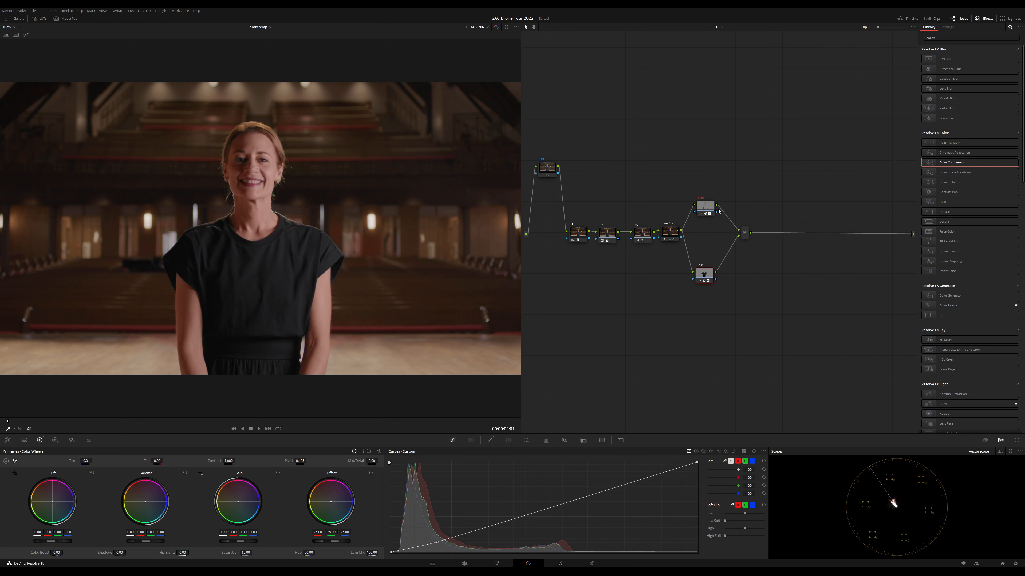
Add a single upper-midtone point to the skin node's custom curve, removing the first, more strongly raised point.
drag(708, 211, 705, 207)
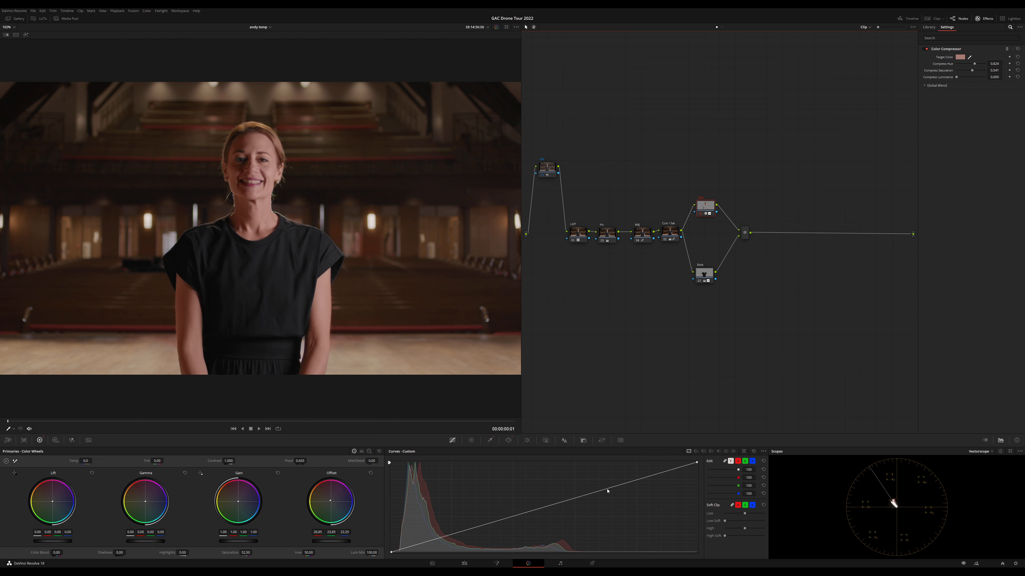
key(shift+h)
key(shift+h)
click(587, 493)
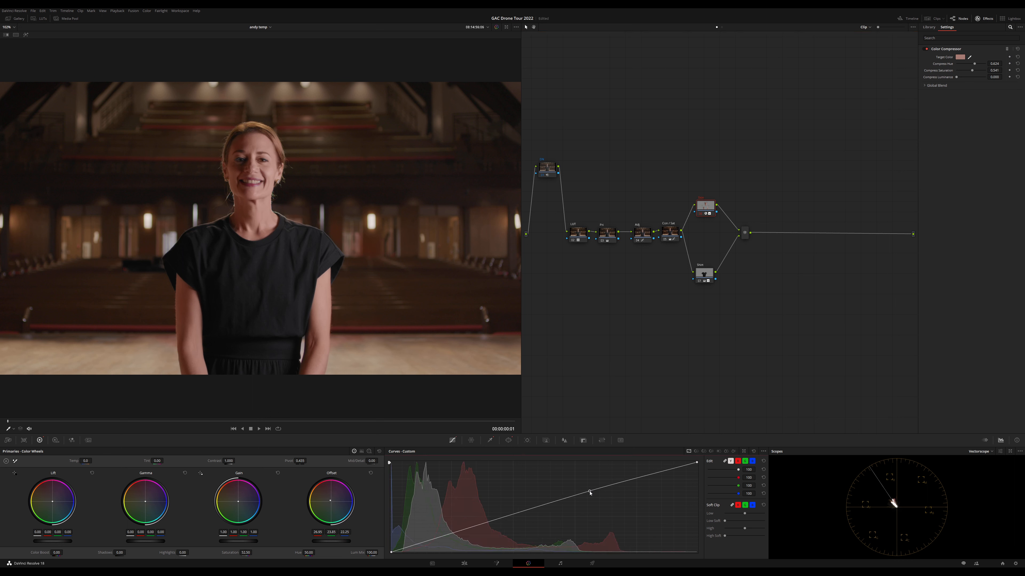
drag(587, 493, 578, 488)
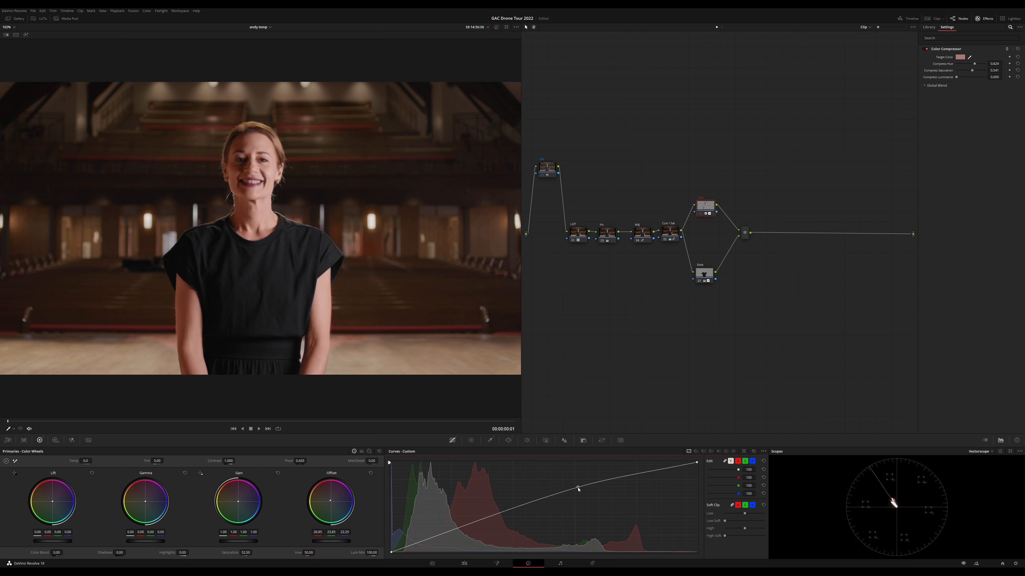
right_click(578, 488)
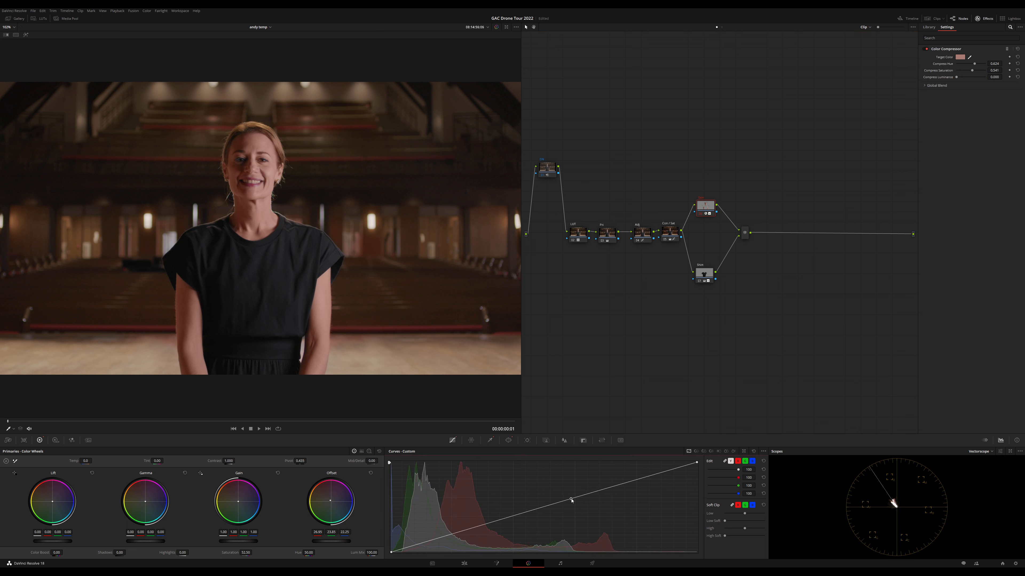
click(572, 497)
drag(572, 499, 573, 500)
Set the skin node's Saturation to about 55 while viewing the highlighted skin key, and return to the full image.
key(shift+h)
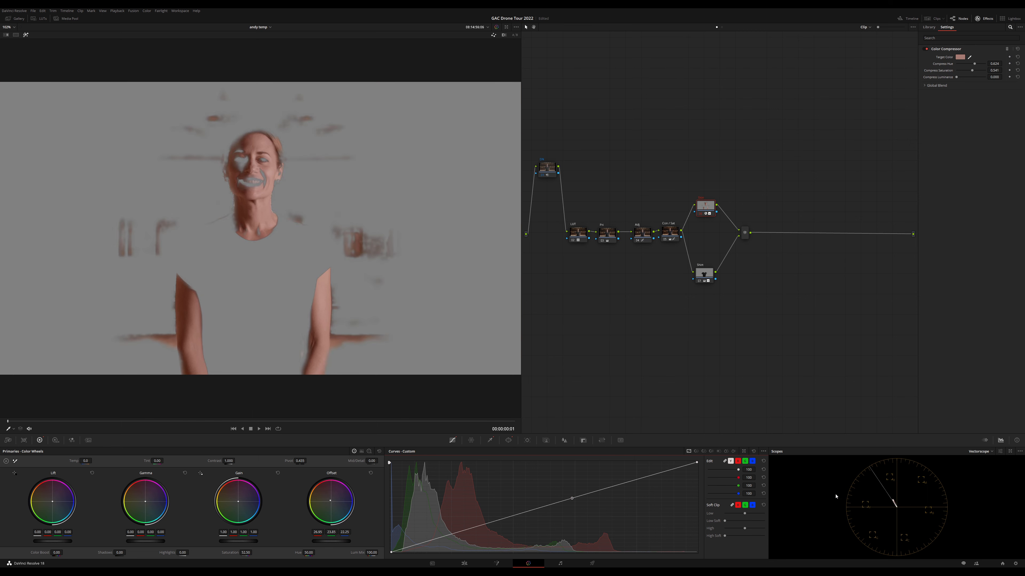
click(247, 552)
key(shift+h)
Switch the scopes to Parade and compare the image with the skin and dress nodes disabled and enabled.
click(980, 461)
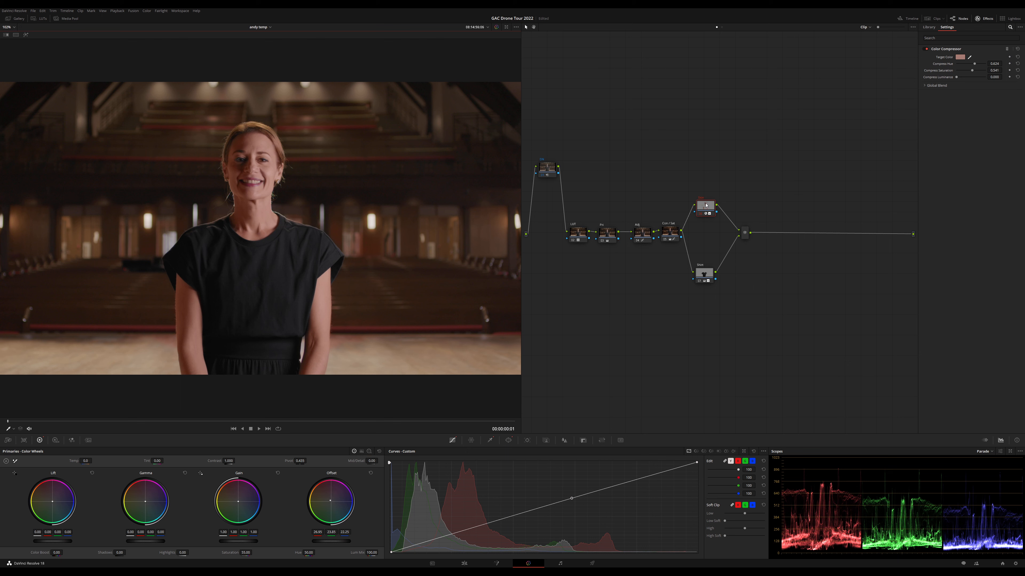
drag(701, 176, 757, 345)
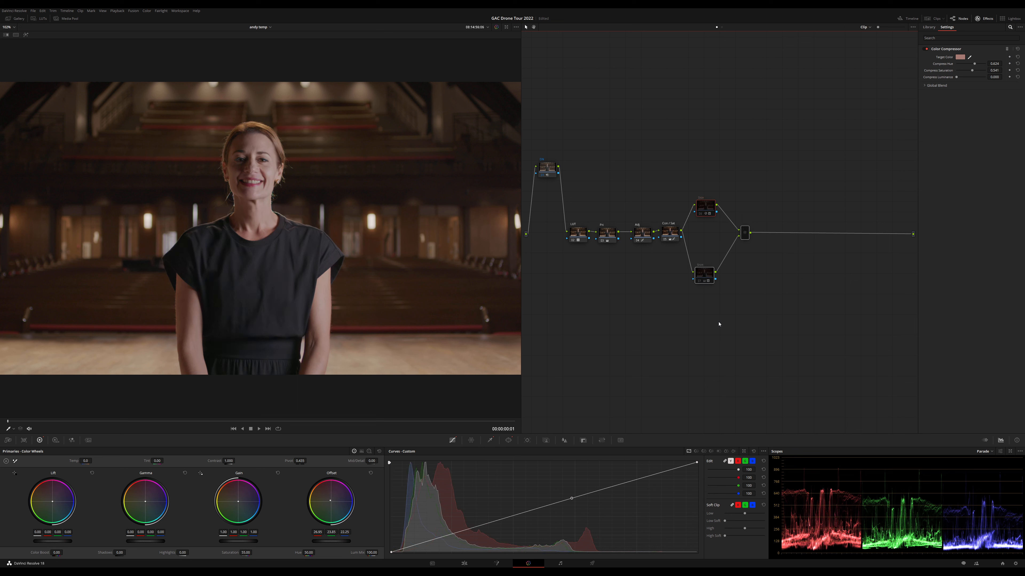
click(749, 278)
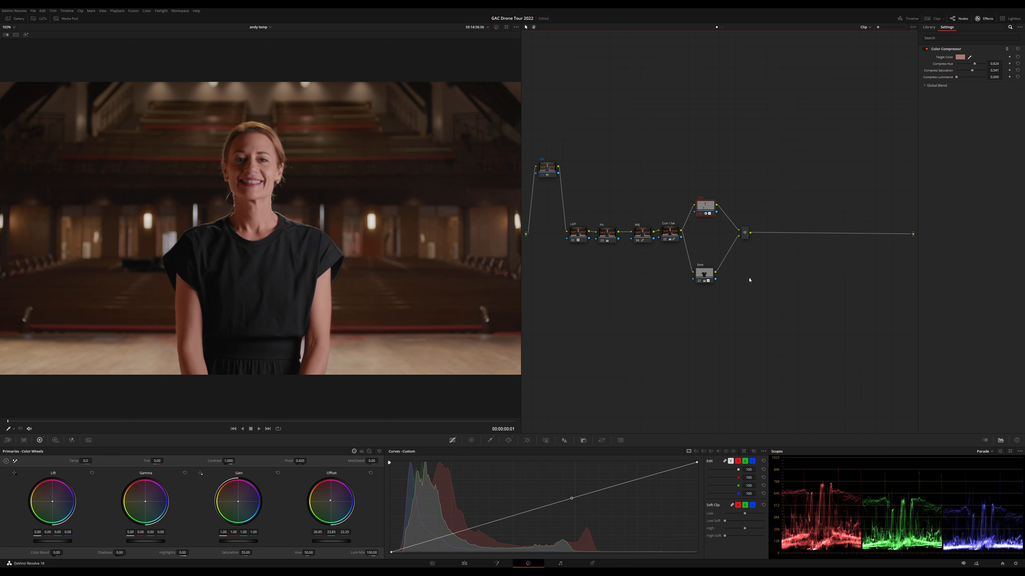
Try to exclude the warm background lights from the highlighted skin key with subtractive qualifier strokes, and undo them.
key(shift+h)
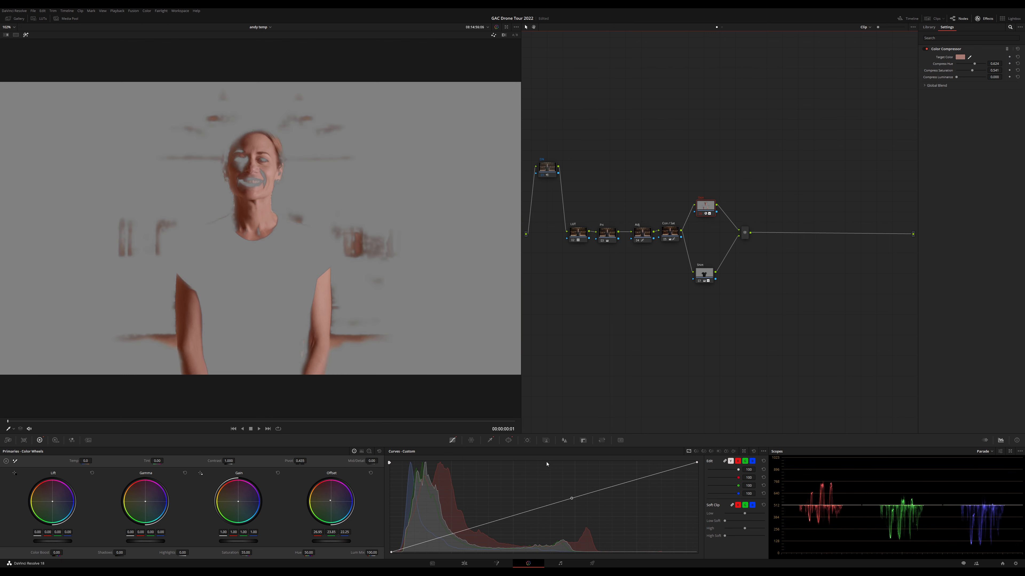
click(508, 440)
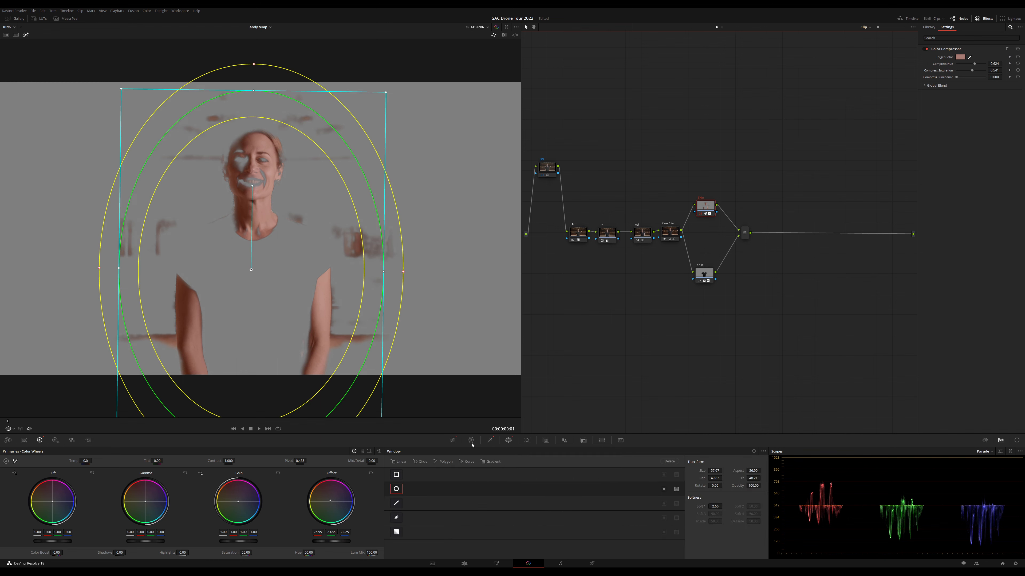
click(490, 440)
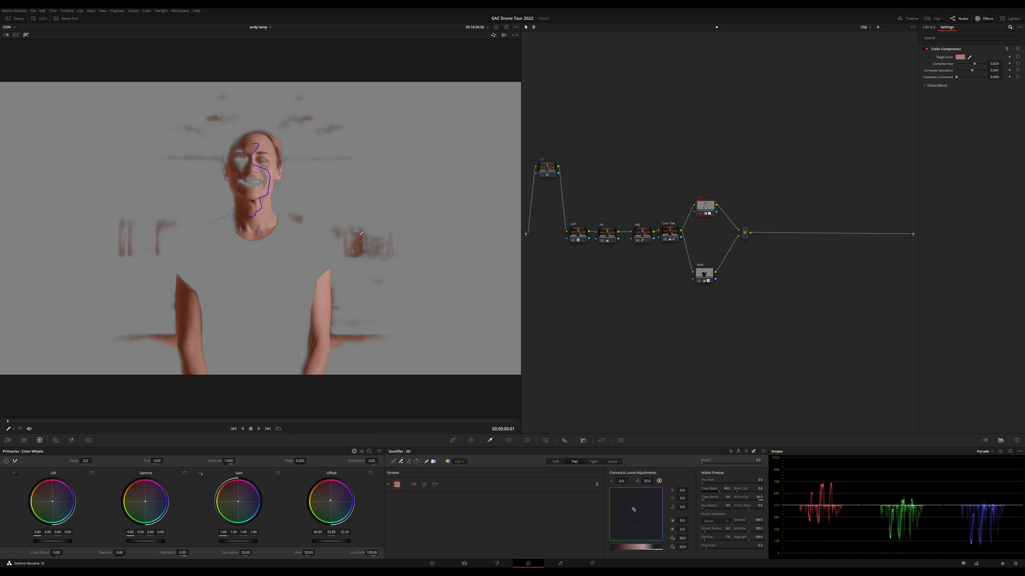
drag(357, 238, 358, 262)
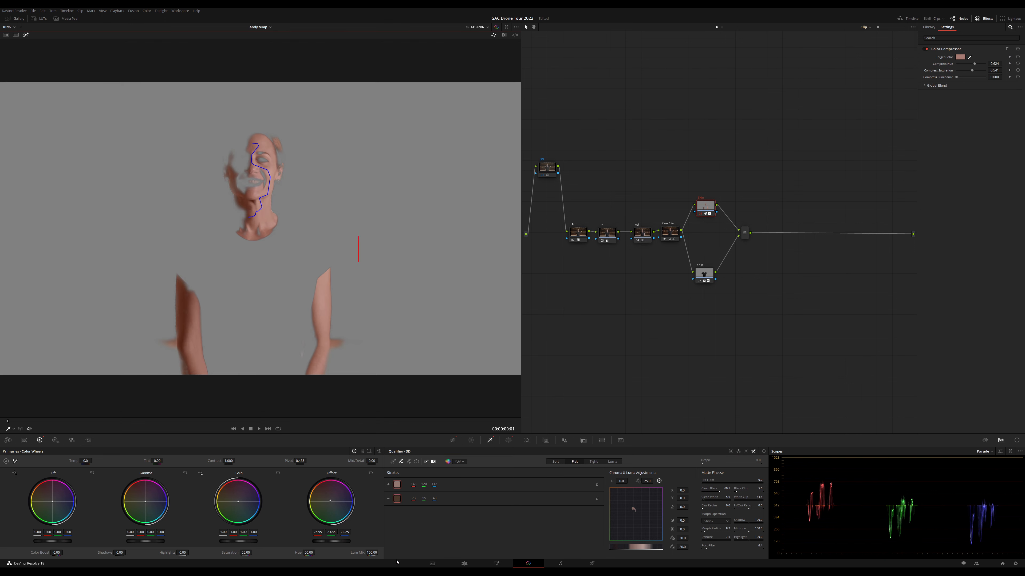
key(ctrl+z)
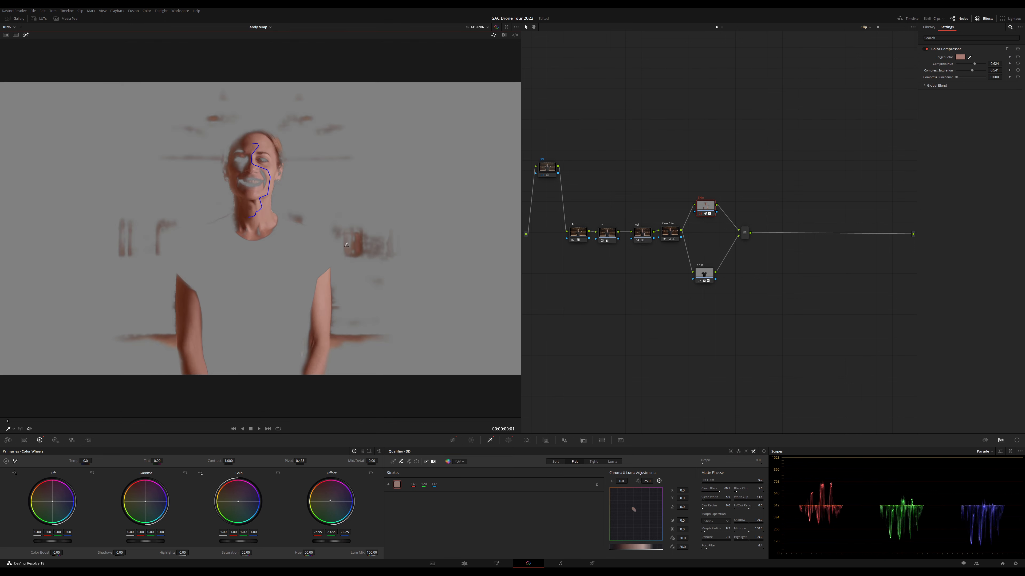
drag(346, 248, 360, 245)
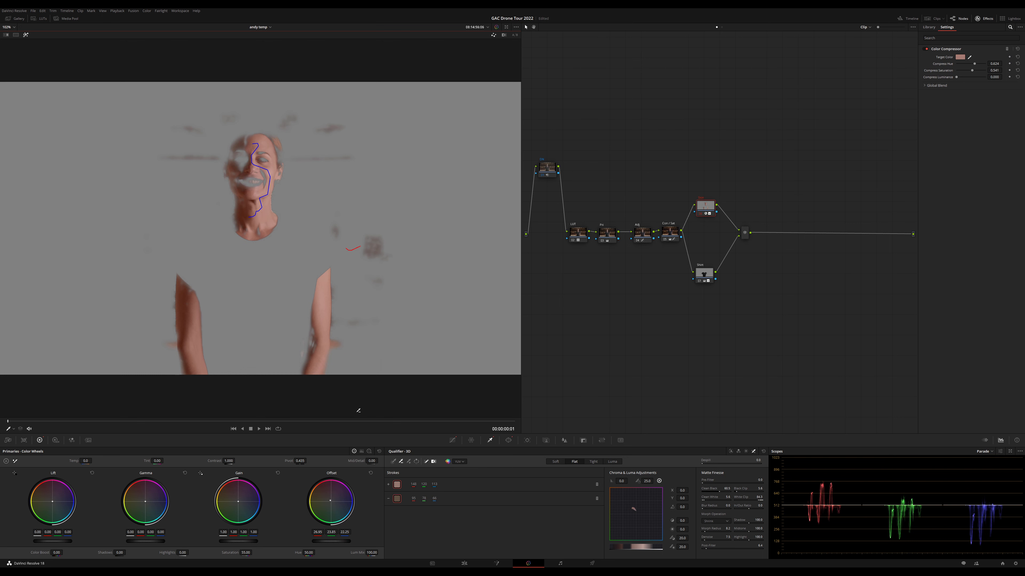
key(shift+h)
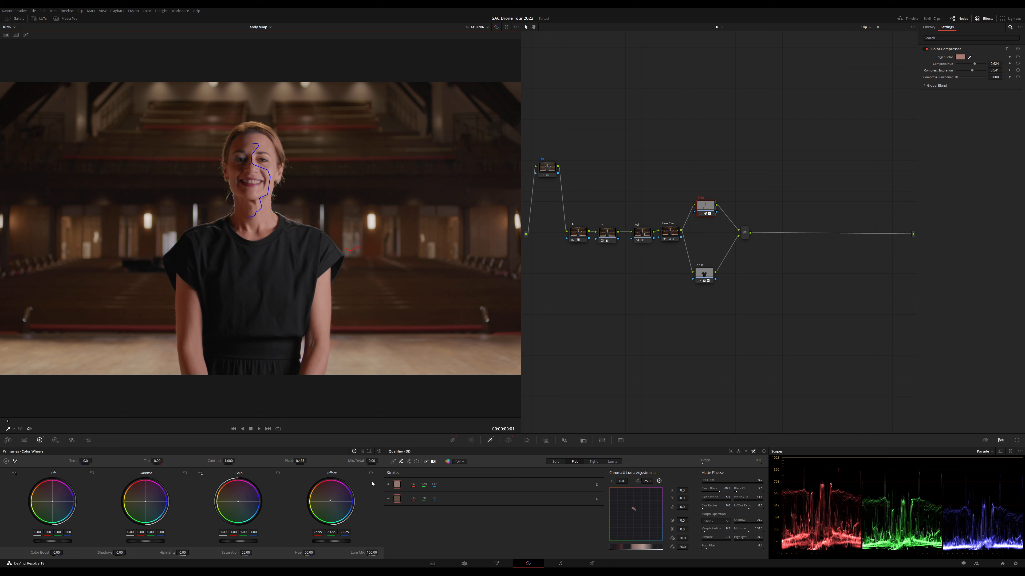
key(ctrl+z)
Tidy the parallel branch, add a serial node after the mixer, and place it at the end of the tree as Sharpening.
drag(701, 276, 707, 274)
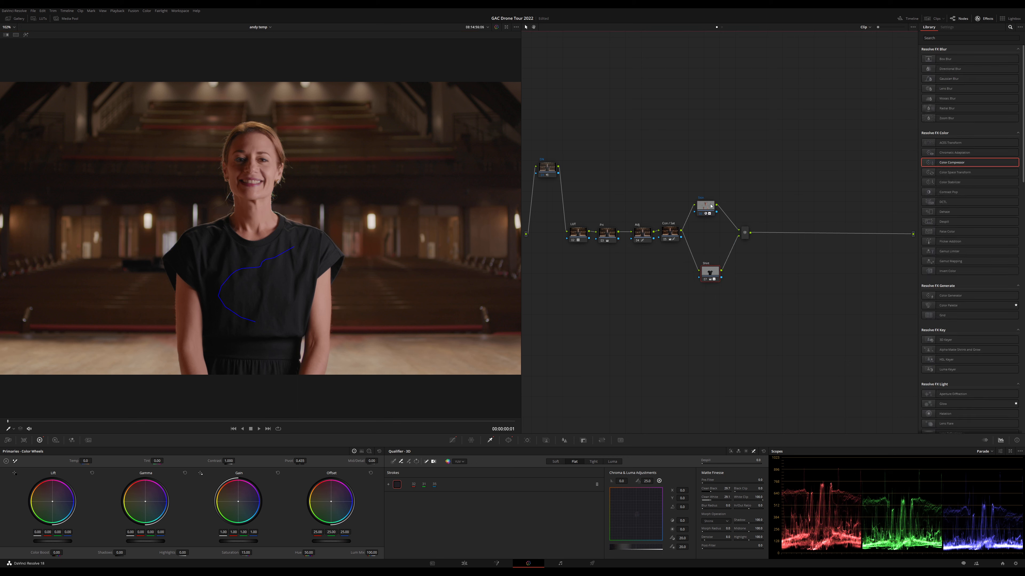
drag(711, 206, 741, 237)
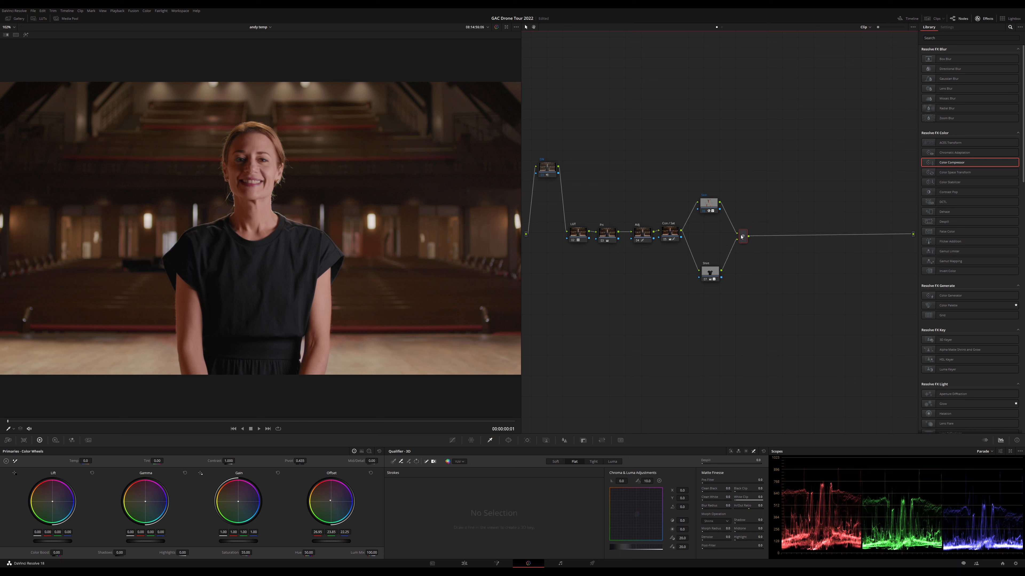
key(alt+s)
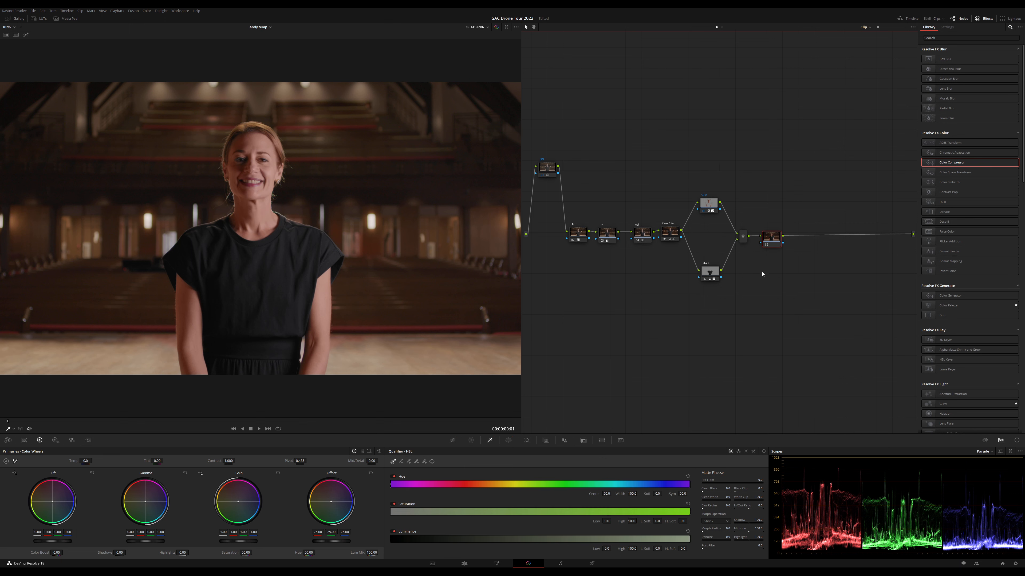
click(451, 440)
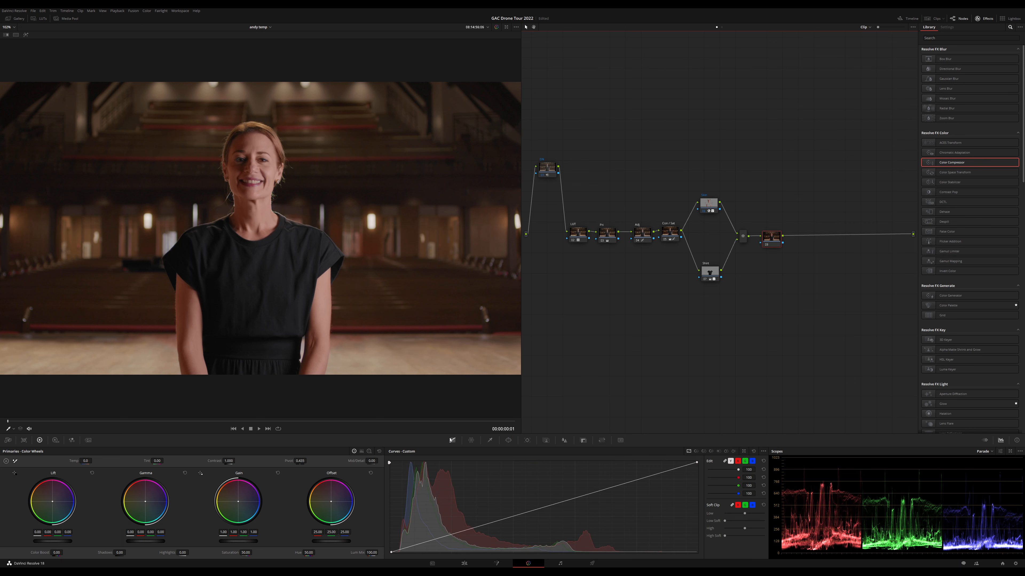
drag(770, 238, 894, 242)
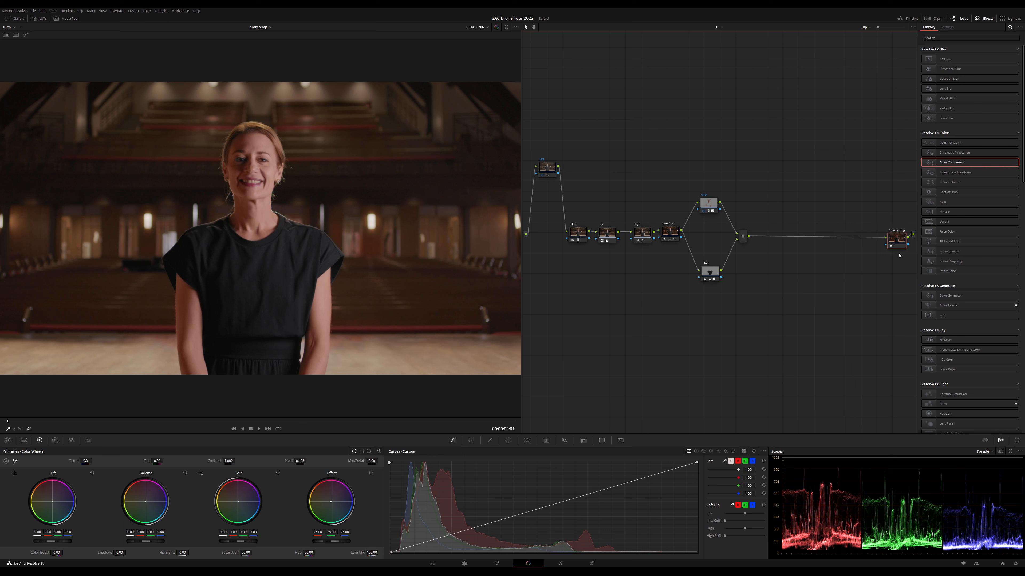
Sharpen the image on the Sharpening node by setting the linked blur Radius to 0.47.
click(564, 440)
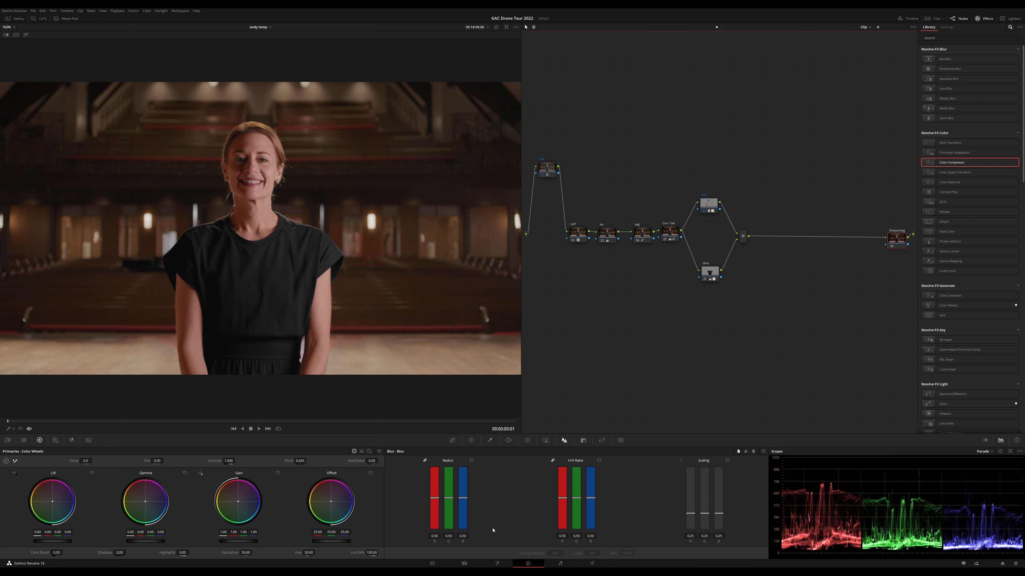
click(463, 536)
text(.47)
key(Return)
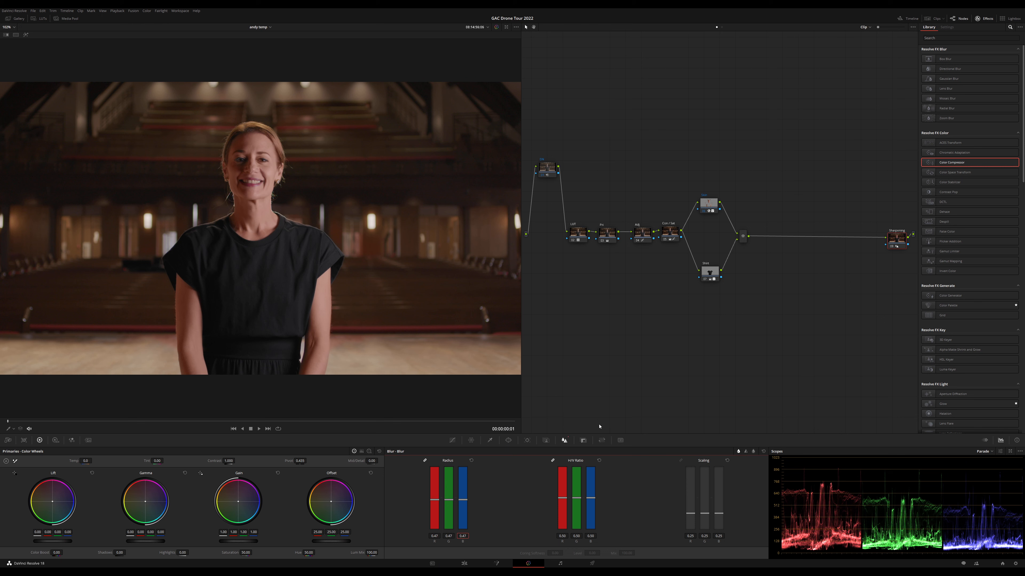
Insert a serial node before the Sharpening node for the vignette and line it up with the tree.
drag(898, 241, 895, 241)
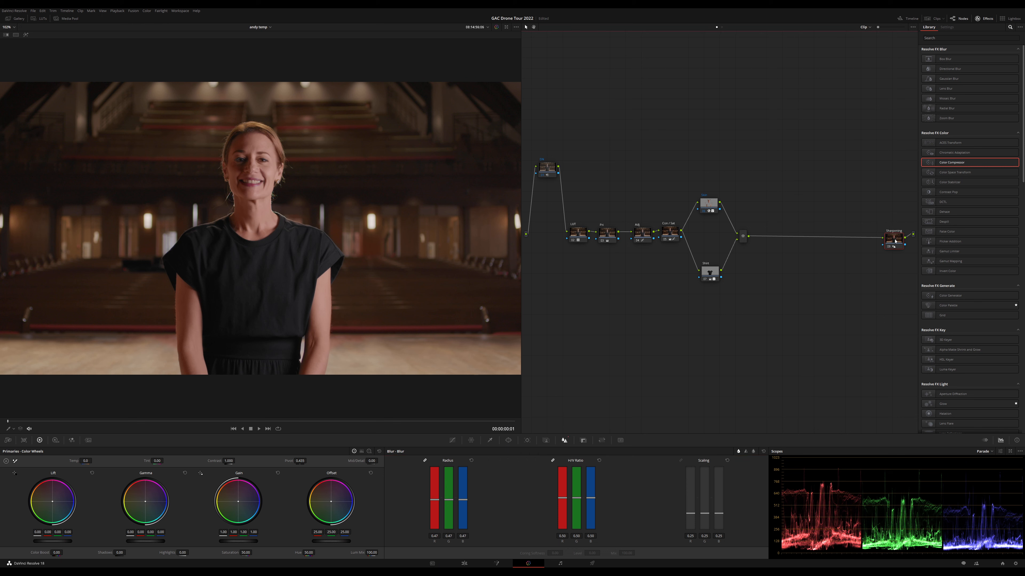
key(shift+s)
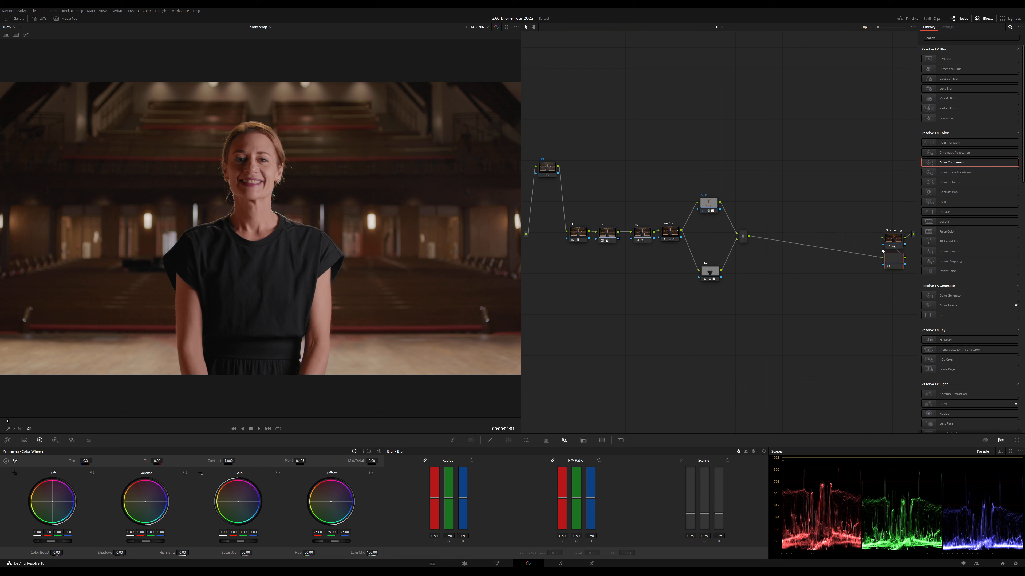
drag(894, 265, 851, 238)
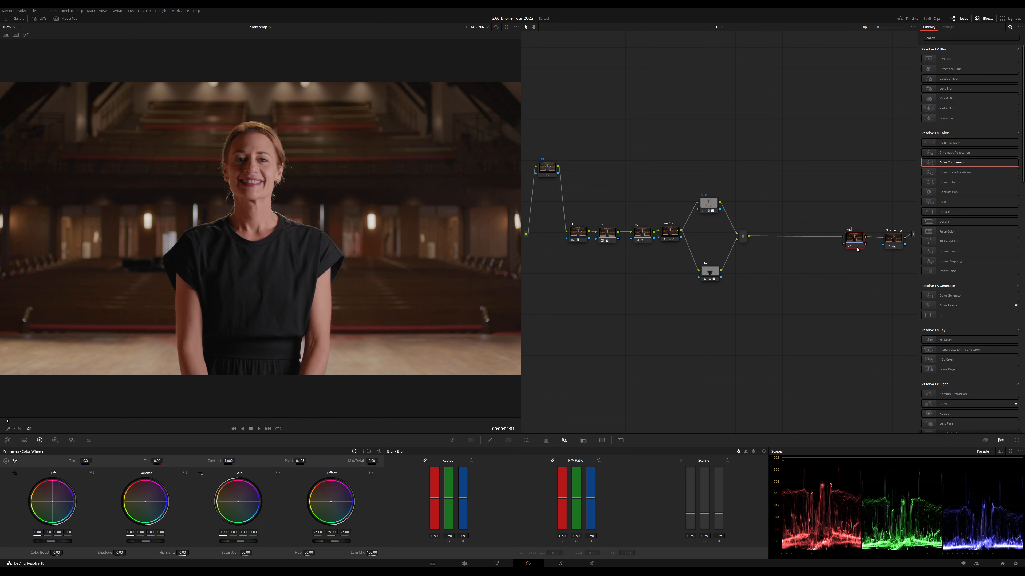
Find the Vignette effect, apply it to the new node, and set its Operating Mode to Advanced.
scroll(928, 312, down, 10)
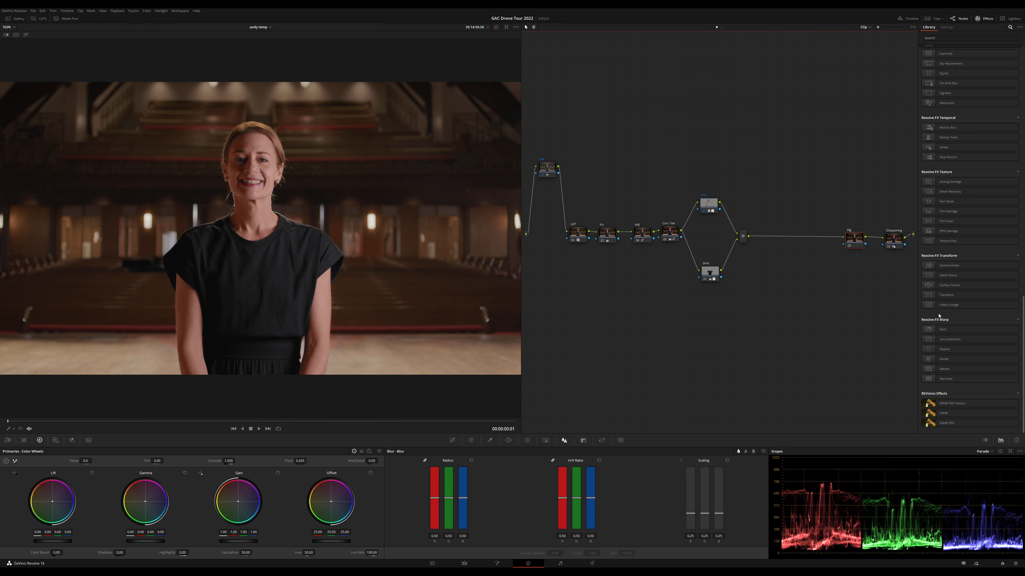
click(952, 37)
text(vig)
drag(960, 59, 853, 235)
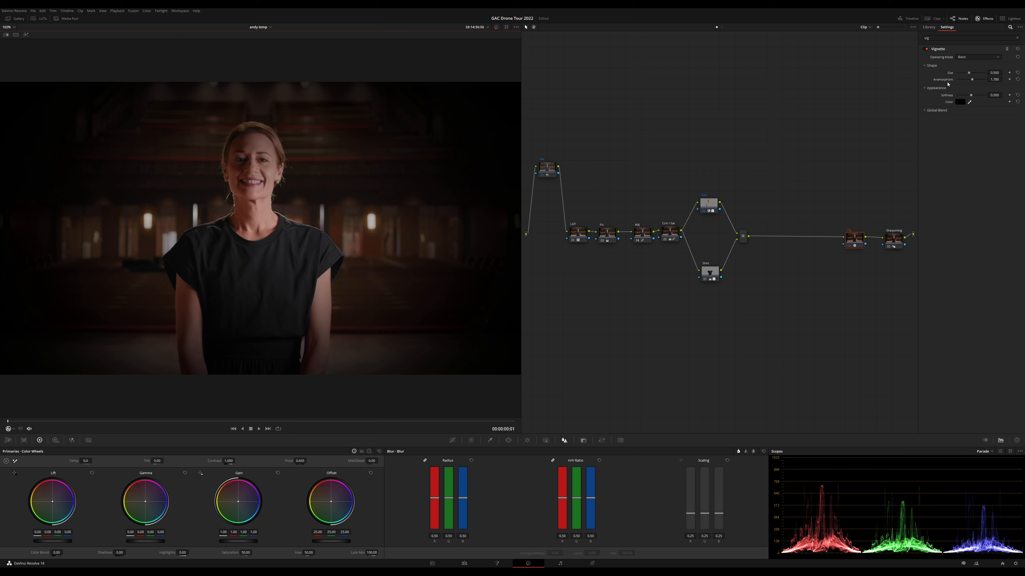
click(965, 59)
click(965, 68)
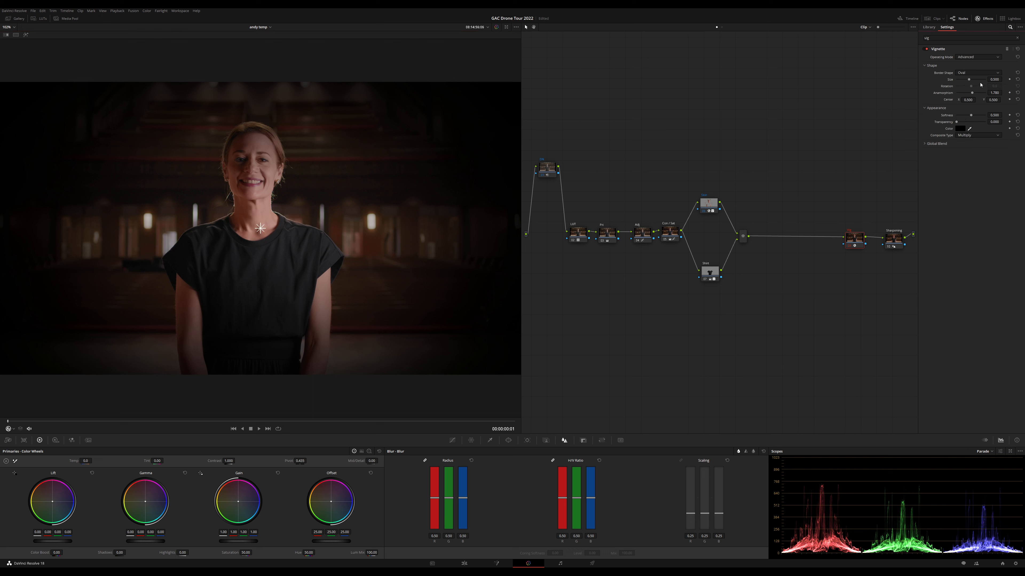
Shape the vignette with Size 1.000, low Softness and reduced Anamorphism, and lower its center onto the subject's chest.
drag(967, 117, 994, 82)
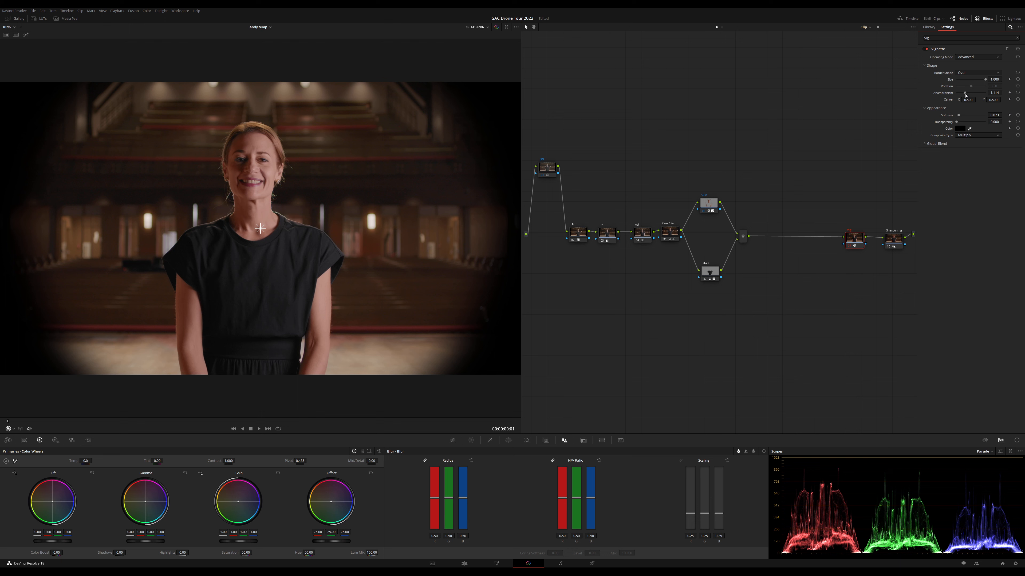
drag(966, 95, 968, 95)
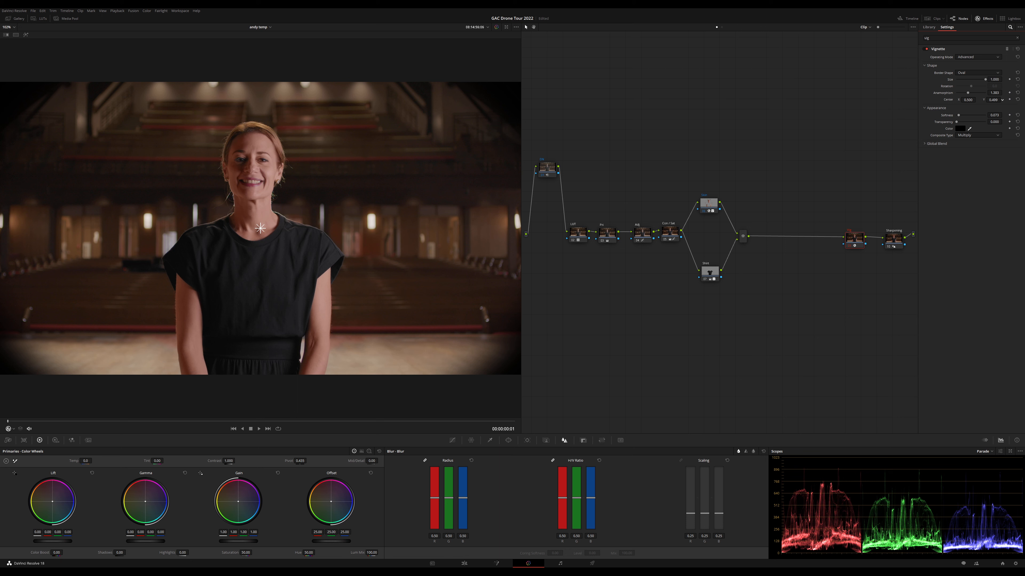
drag(260, 228, 260, 276)
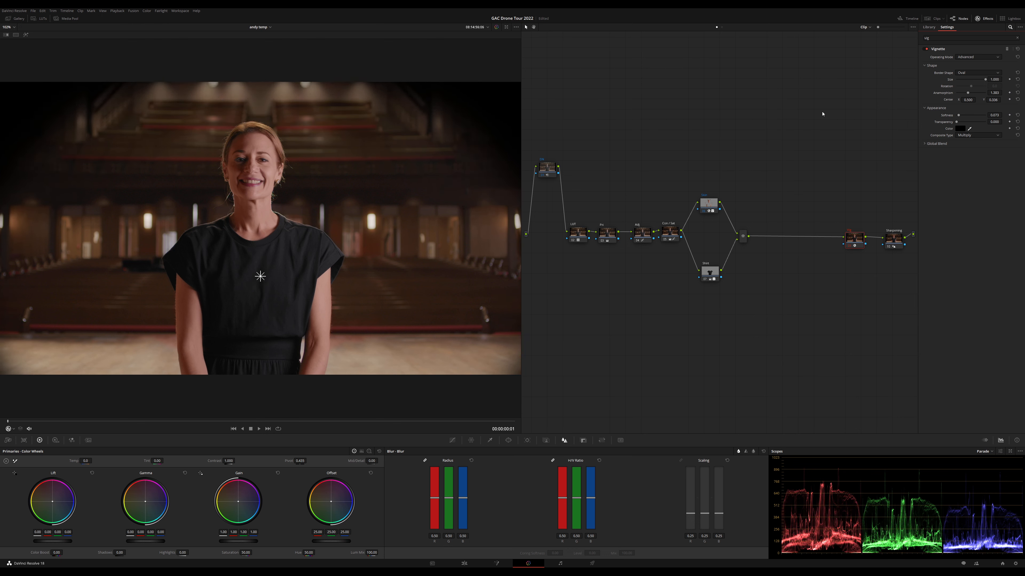
drag(261, 276, 260, 259)
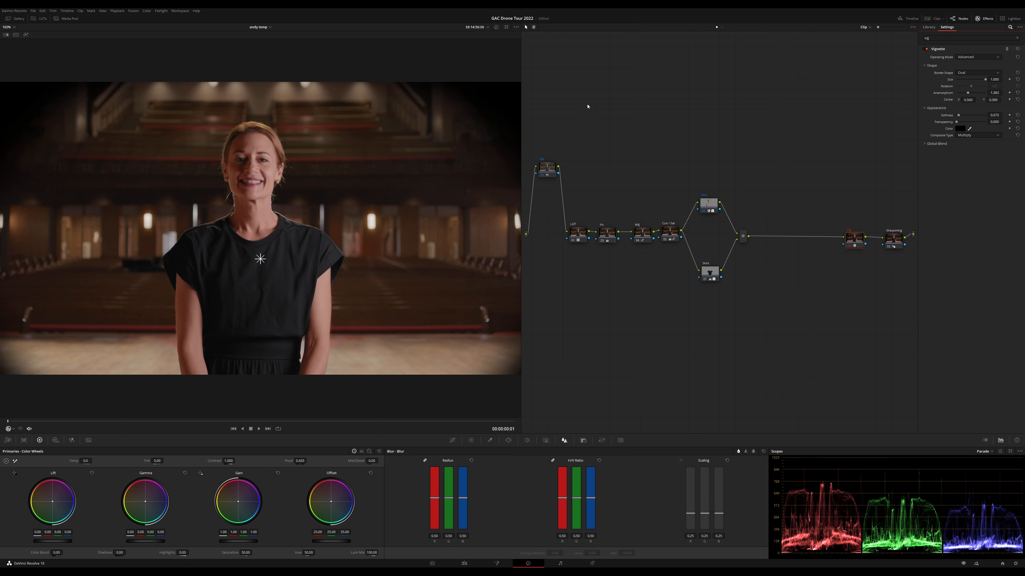
Set the vignette's center Y to 0.400 and Softness to about 0.422, and slightly reduce its Anamorphism at the clip's first frame.
click(997, 99)
drag(993, 99, 968, 121)
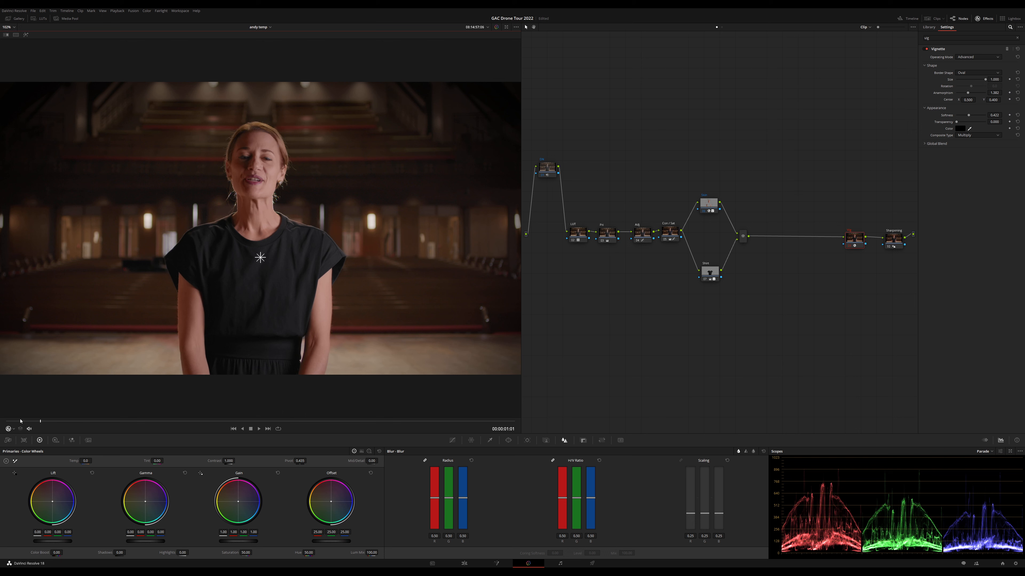
click(1, 420)
drag(996, 93, 995, 93)
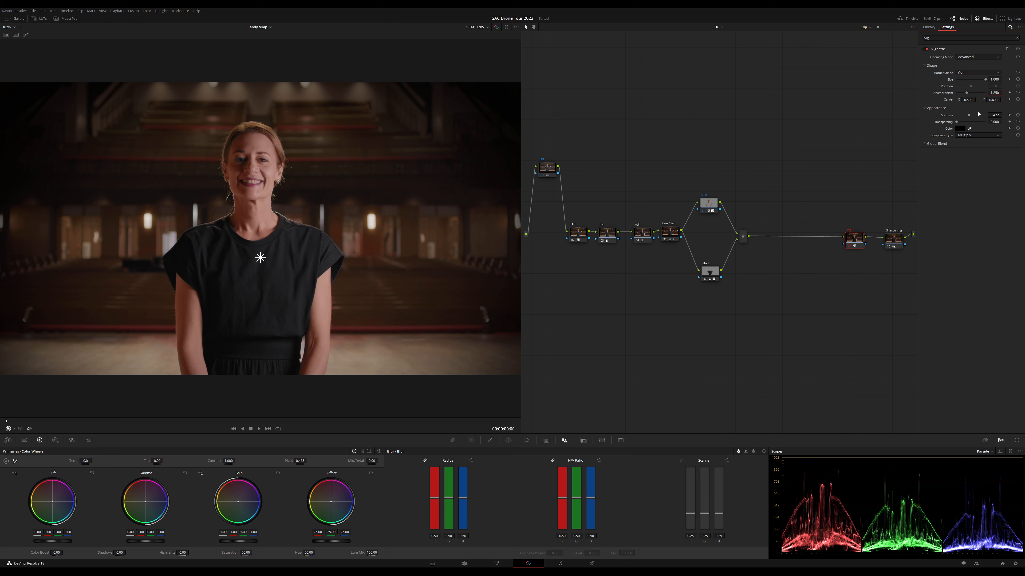
Reduce the vignette's strength by setting its Global Blend to 0.45.
click(952, 144)
mouse_move(974, 151)
mouse_down()
mouse_move(951, 153)
mouse_move(970, 151)
mouse_up()
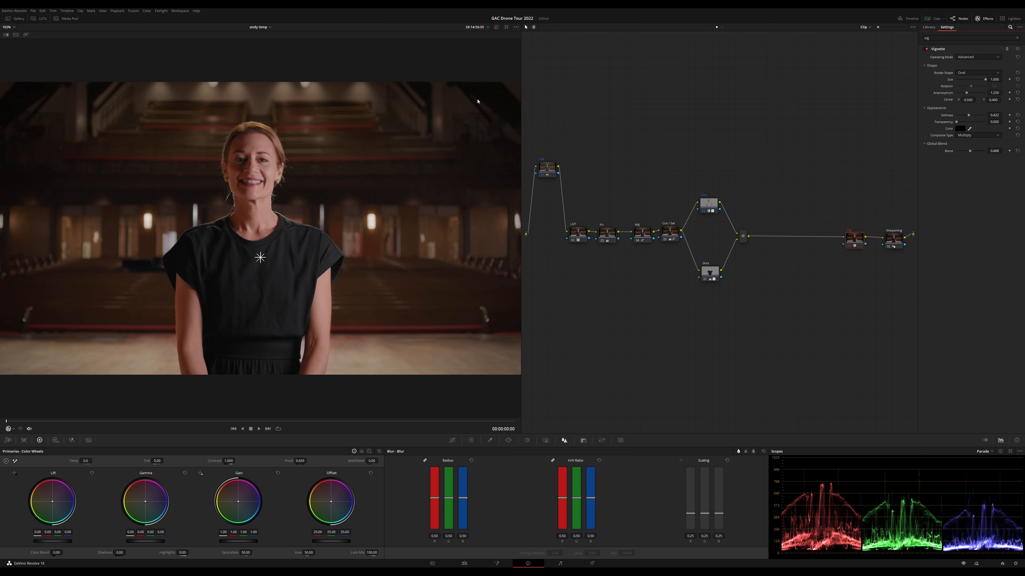
double_click(992, 152)
text(.45)
key(Return)
Insert a serial node before the vignette node and apply the Aperture Diffraction effect to it.
click(854, 235)
key(shift+s)
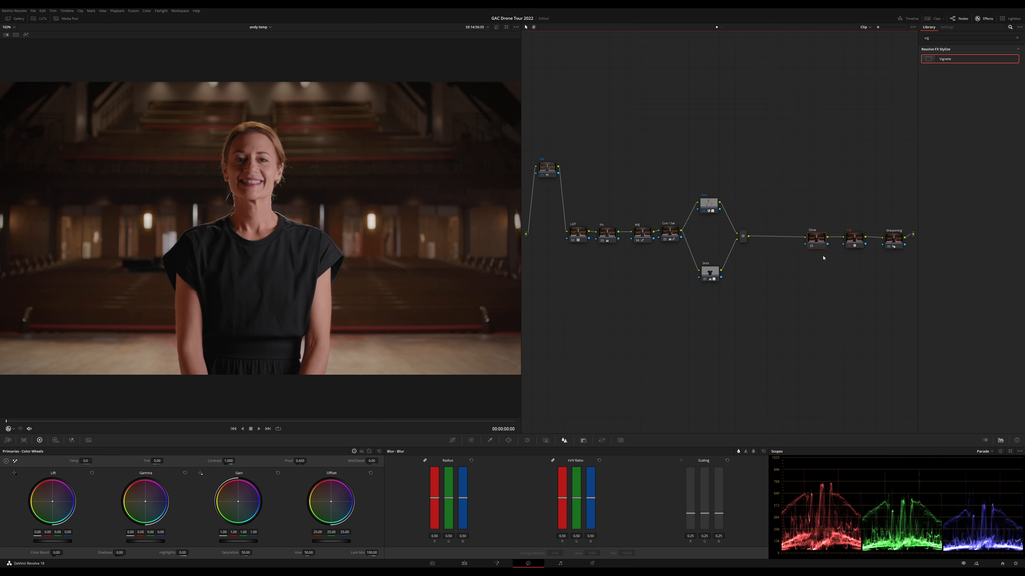
click(1017, 38)
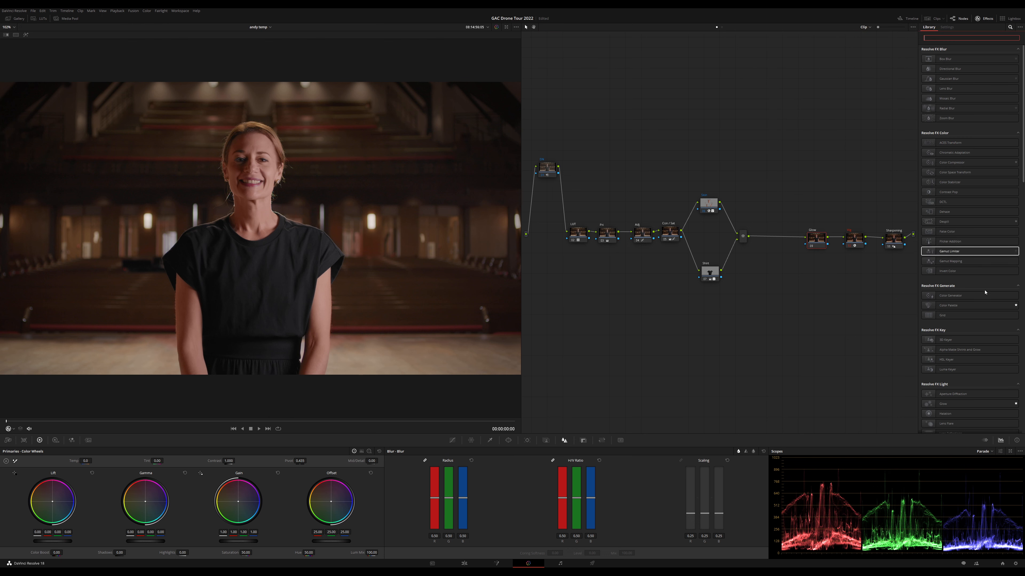
drag(955, 399, 872, 380)
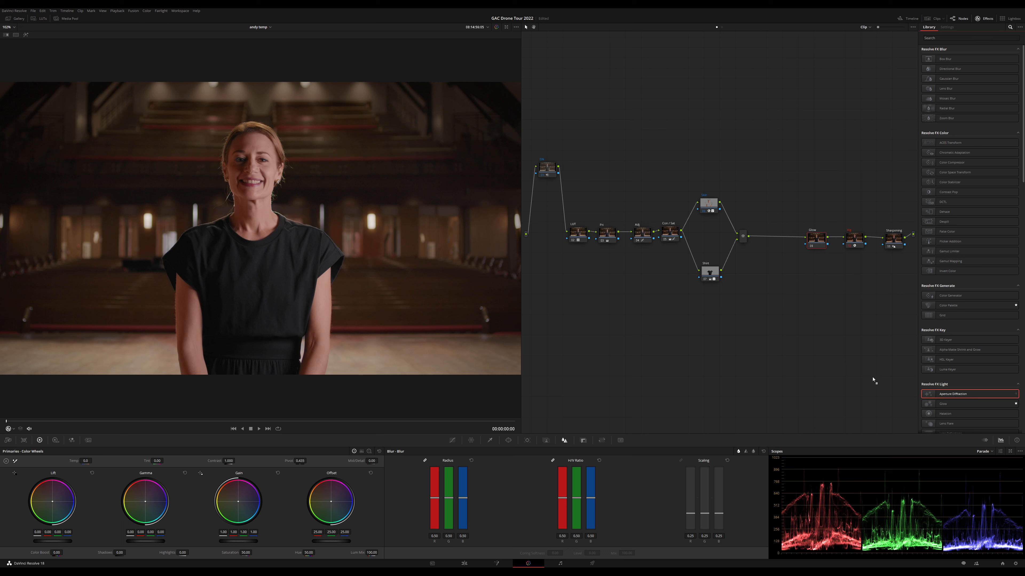
drag(821, 238, 821, 239)
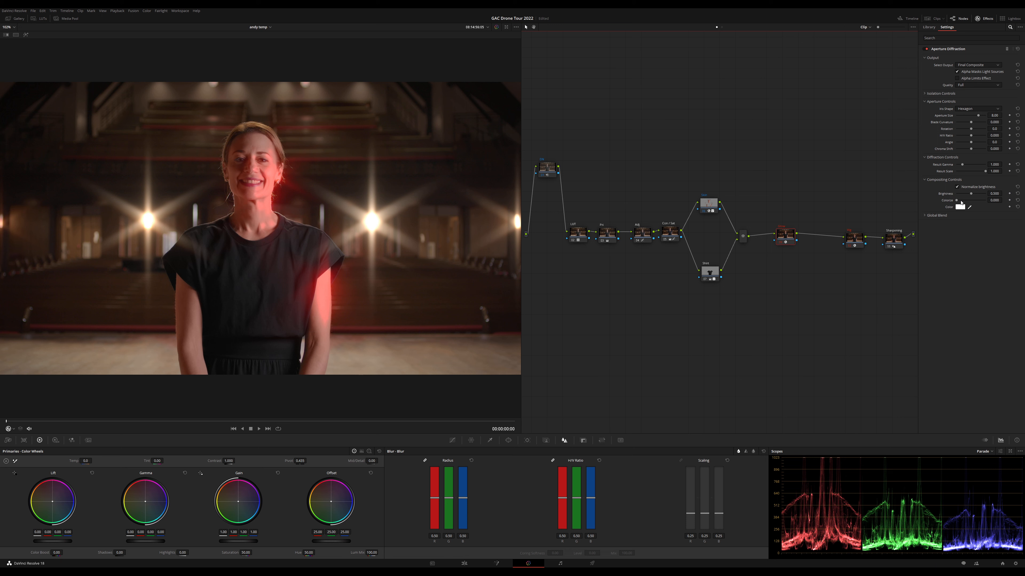
Set the Aperture Diffraction effect's Blade Curvature to 1.000 and Aperture Size to 10.00 after giving it a partial Colorize amount.
drag(960, 202, 994, 205)
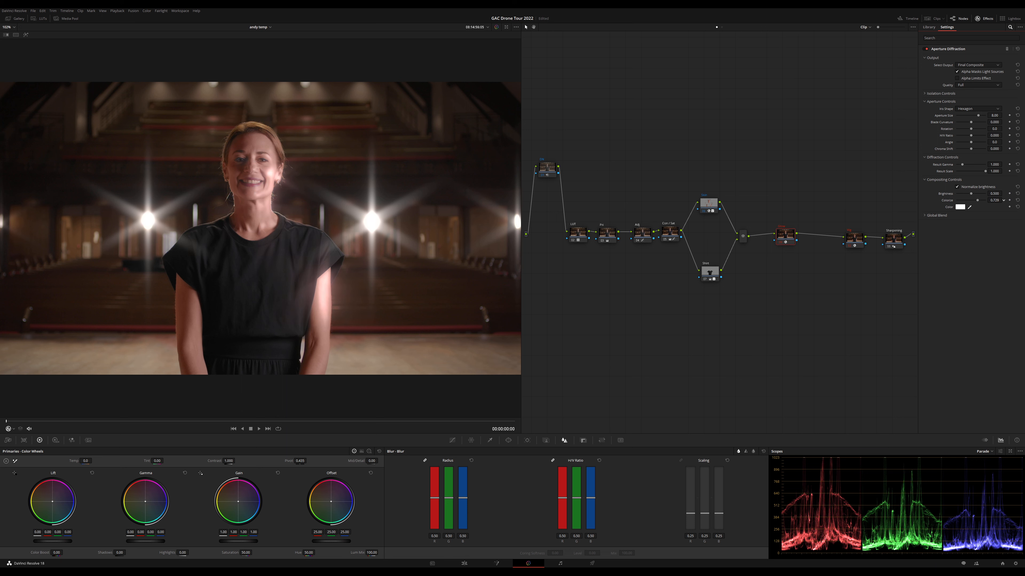
drag(1003, 200, 1004, 200)
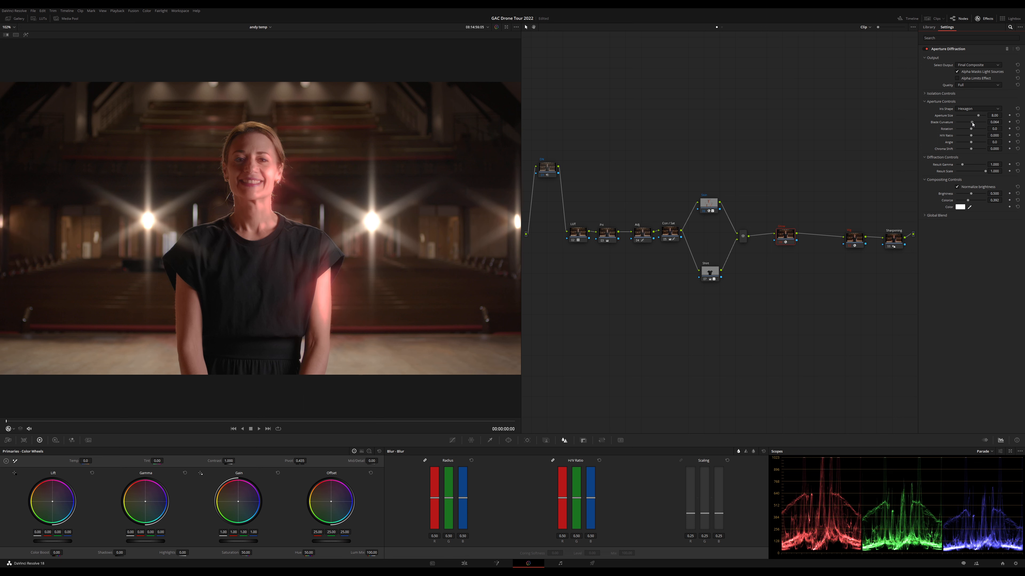
drag(971, 123, 986, 127)
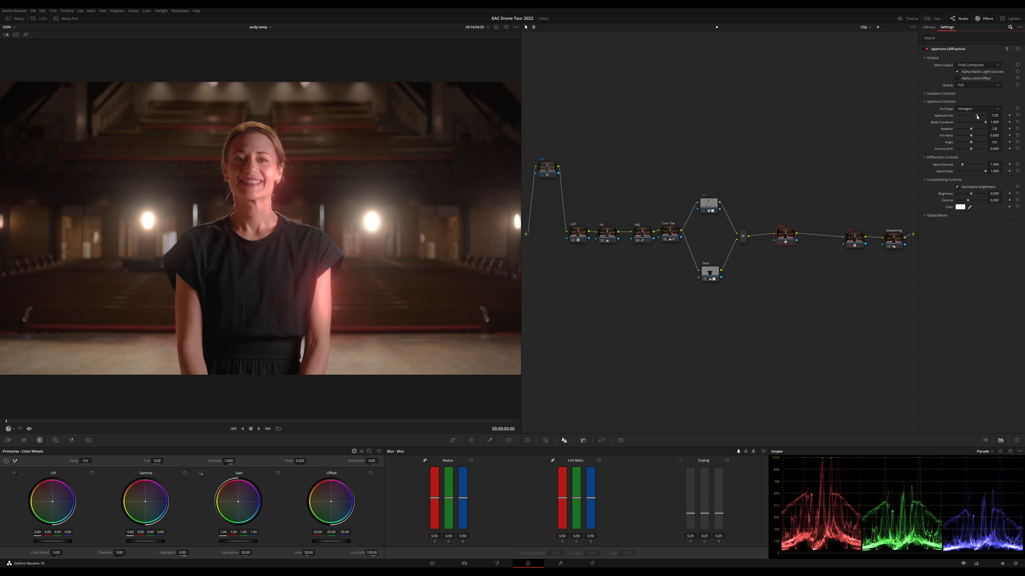
drag(976, 117, 944, 117)
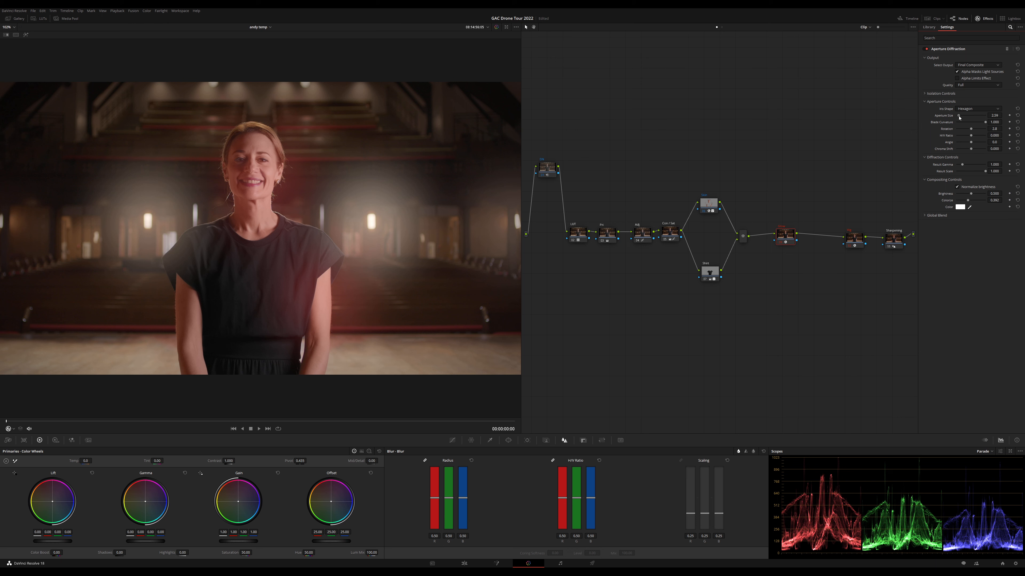
drag(956, 116, 987, 117)
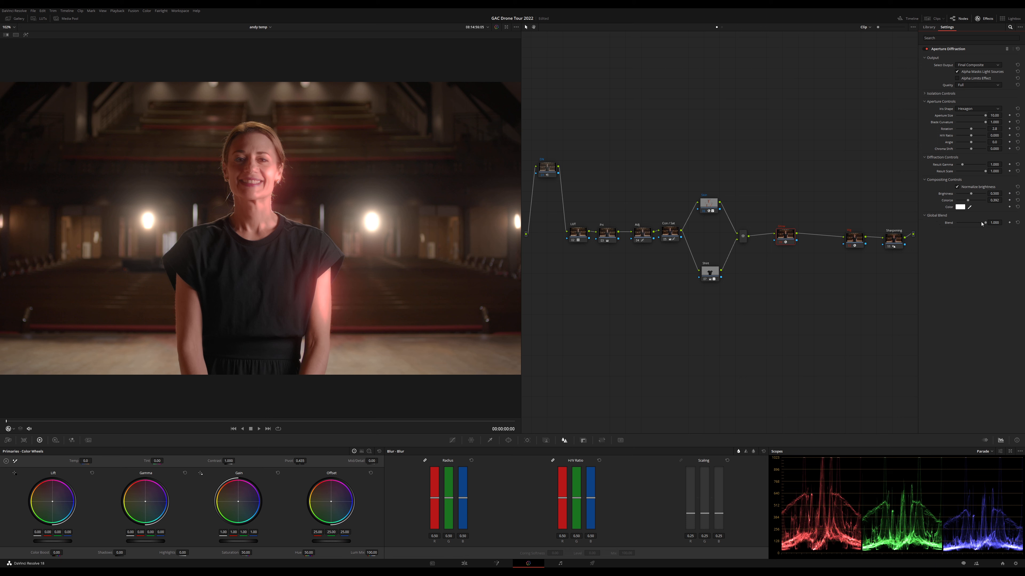
Set the Aperture Diffraction's Colorize to about 0.700 and reduce its Global Blend to about 0.252.
mouse_move(982, 223)
mouse_down()
mouse_move(958, 225)
mouse_move(974, 228)
mouse_up()
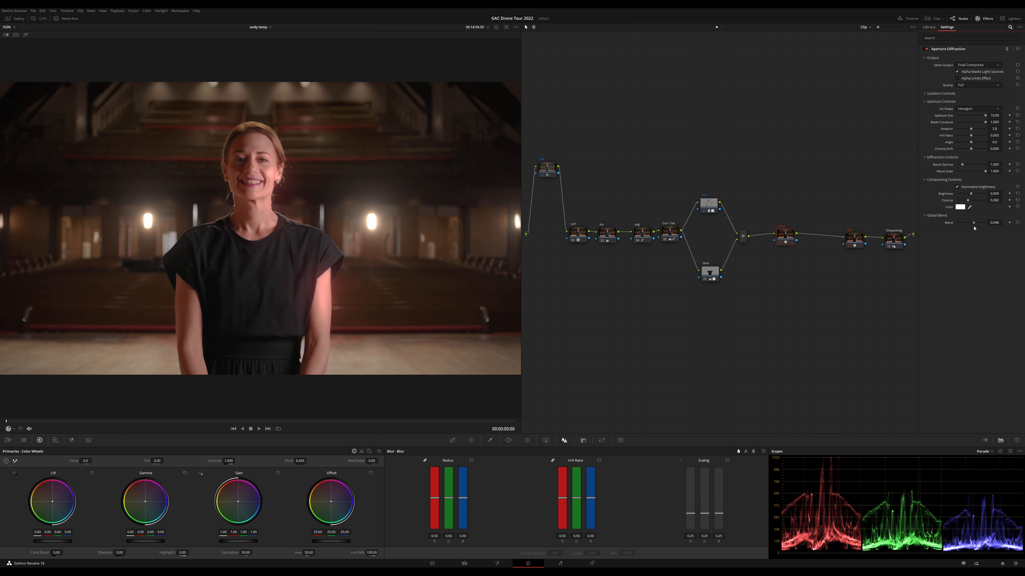
drag(972, 201, 975, 203)
drag(990, 201, 989, 201)
mouse_move(967, 227)
mouse_down()
mouse_move(947, 227)
mouse_move(962, 228)
mouse_up()
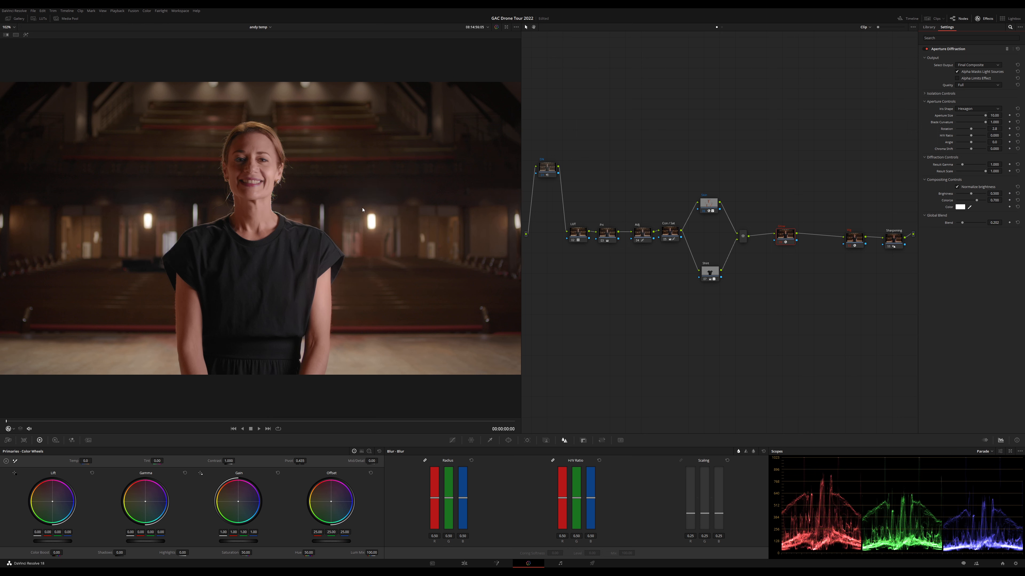
Lower the Aperture Diffraction's Global Blend to 0.125, comparing the shot with the node disabled and enabled.
drag(786, 235, 794, 239)
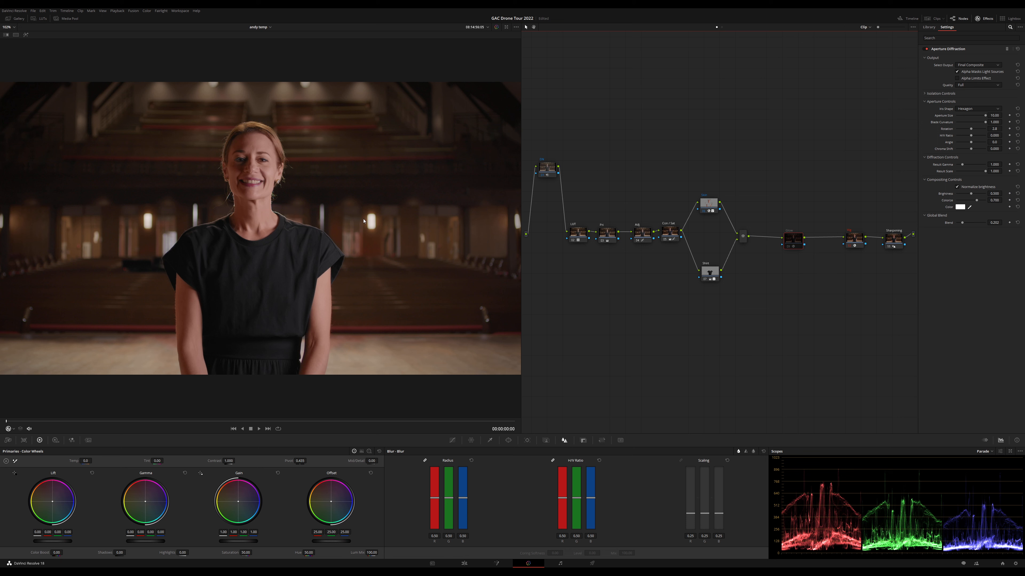
key(ctrl+d)
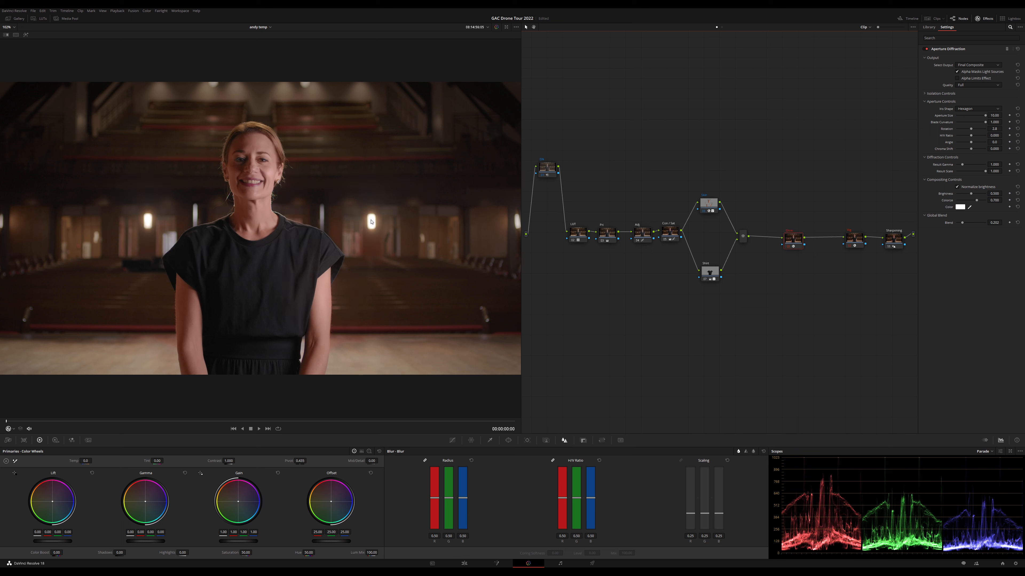
double_click(997, 222)
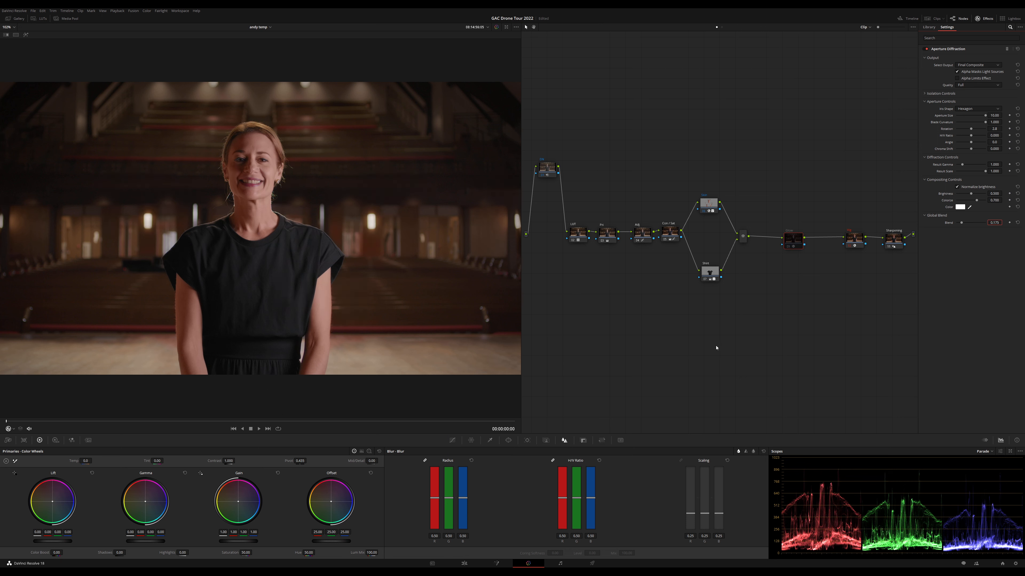
key(ctrl+d)
key(ctrl+d)
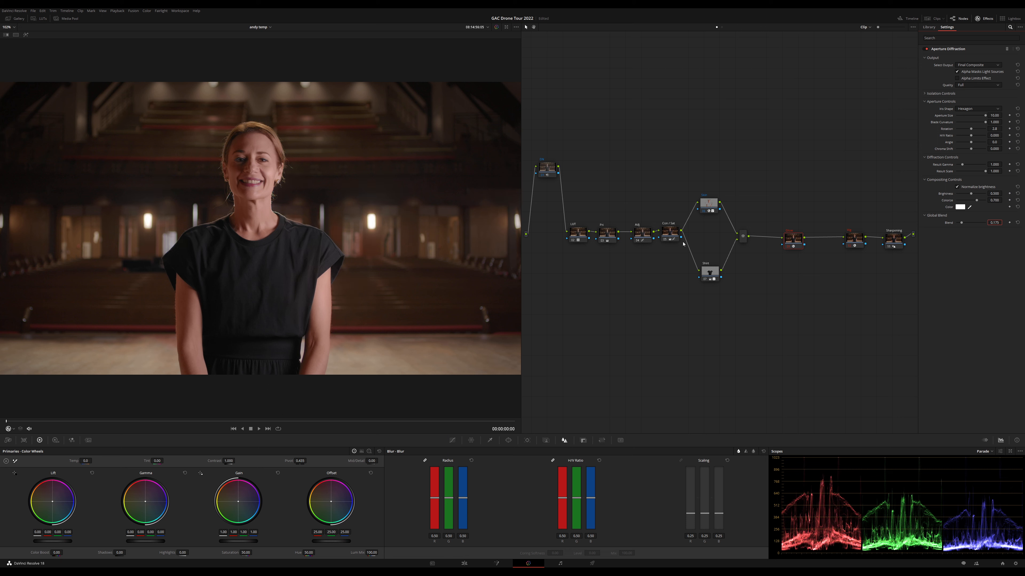
click(998, 223)
key(BackSpace)
text(.125)
key(Return)
drag(995, 221, 998, 221)
key(ctrl+d)
key(ctrl+d)
Set the vignette node's Global Blend to 0.65.
click(852, 241)
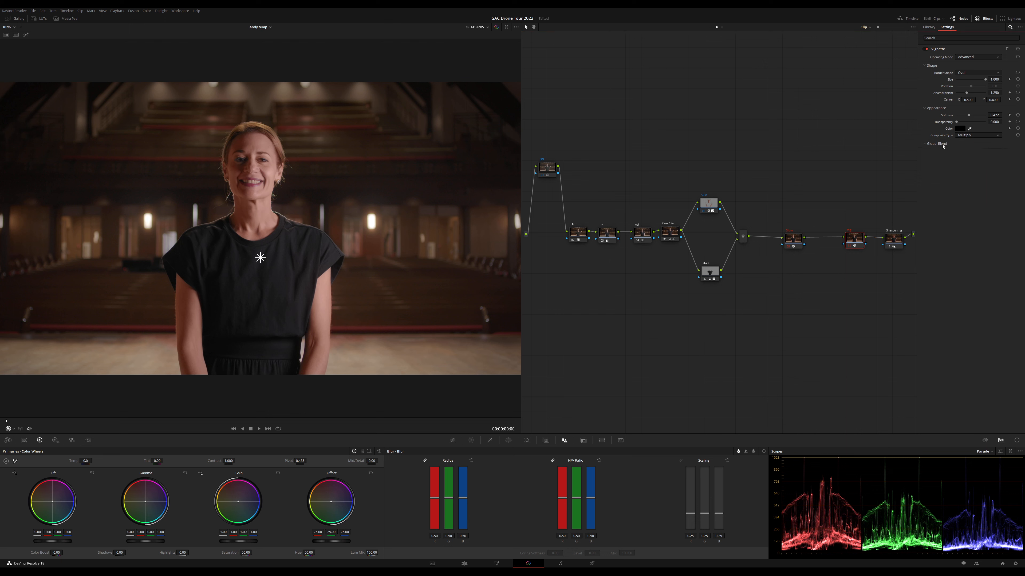
click(942, 145)
double_click(991, 152)
text(.65)
key(Return)
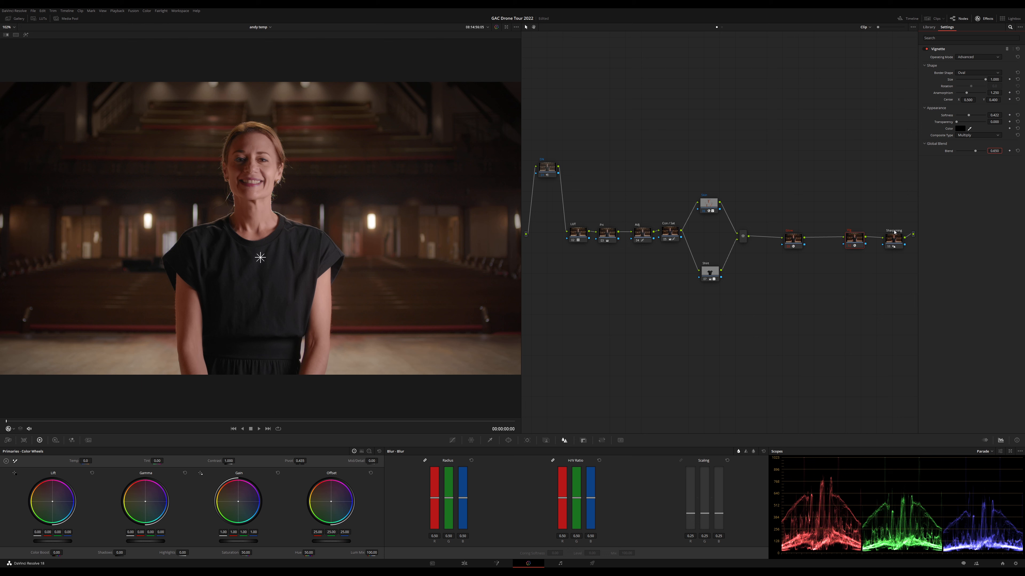
Move the parallel mixer, vignette and sharpening nodes closer together to make room at the end of the node tree.
drag(792, 240, 737, 241)
mouse_move(802, 241)
mouse_down()
mouse_move(788, 241)
mouse_move(831, 241)
mouse_move(821, 240)
mouse_up()
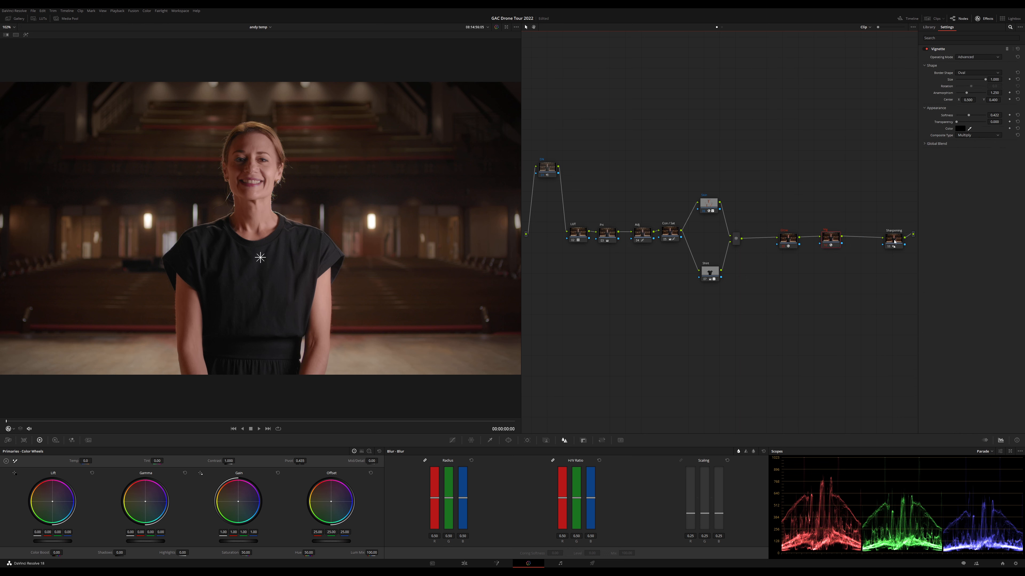
drag(893, 241, 864, 239)
Add a serial node labelled Grain after the sharpening node and apply the Film Grain effect to it.
key(alt+s)
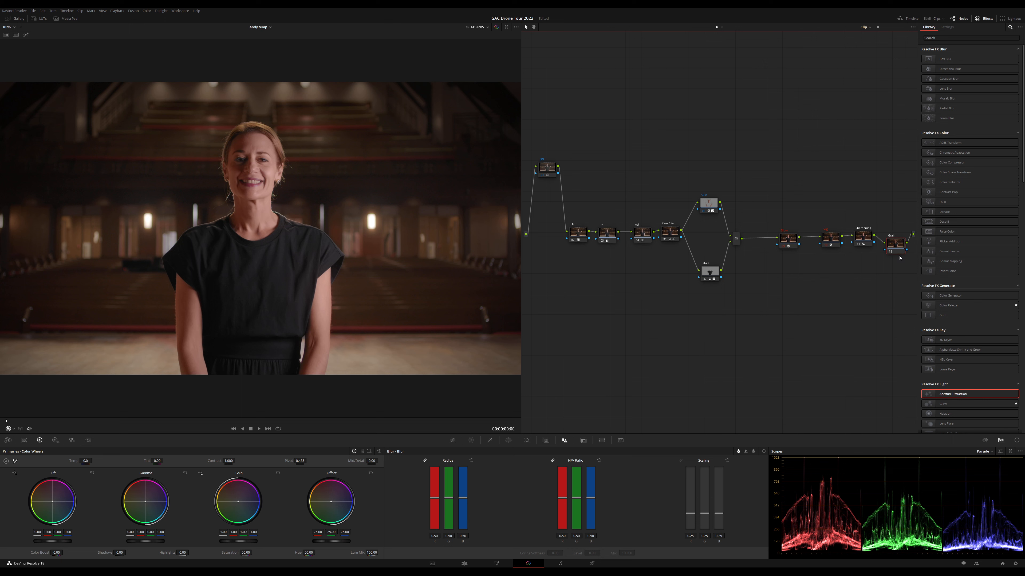
click(981, 37)
text(gr)
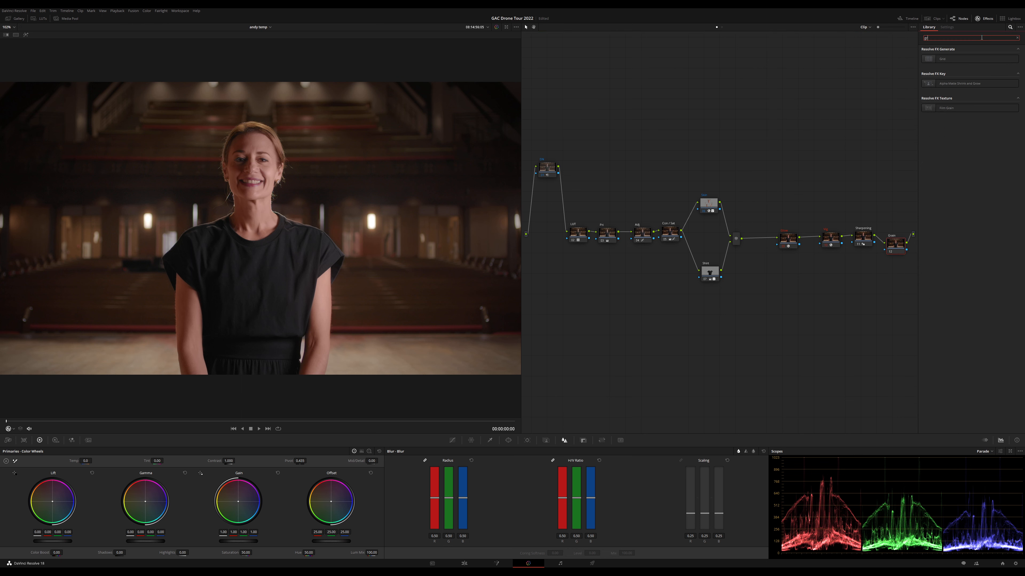
text(ain)
drag(959, 59, 917, 91)
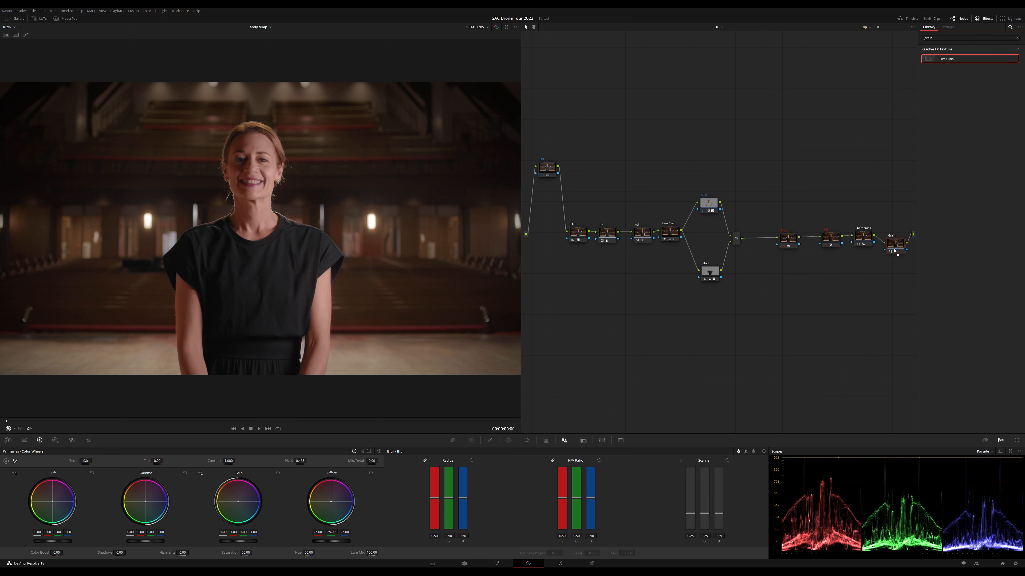
drag(893, 251, 894, 251)
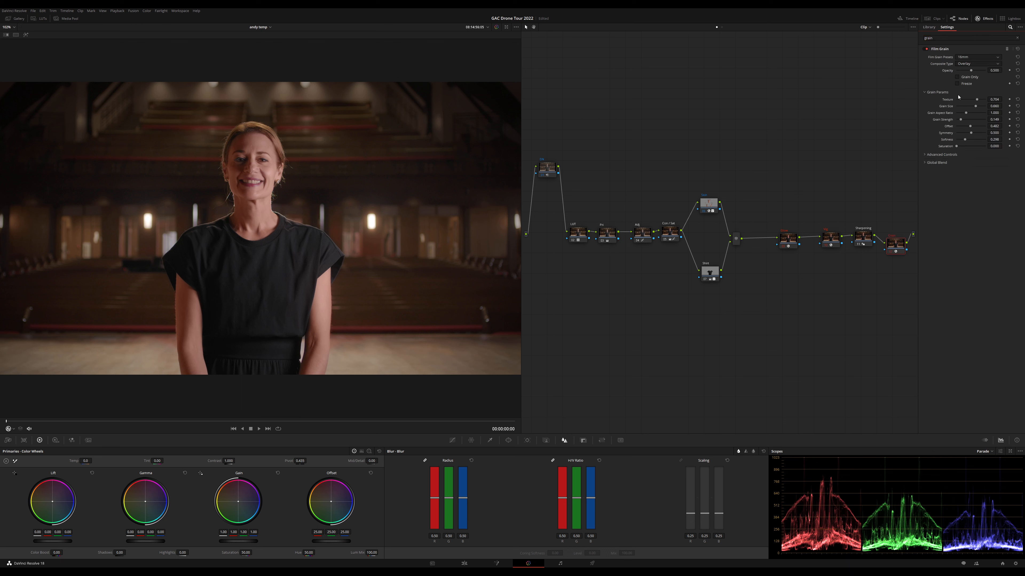
Set the Film Grain effect's Opacity to 0.4.
click(980, 113)
click(995, 70)
key(BackSpace)
text(.4)
key(Return)
Shift the early correction nodes and the parallel nodes slightly, and clean up the whole node graph into an even layout.
click(709, 209)
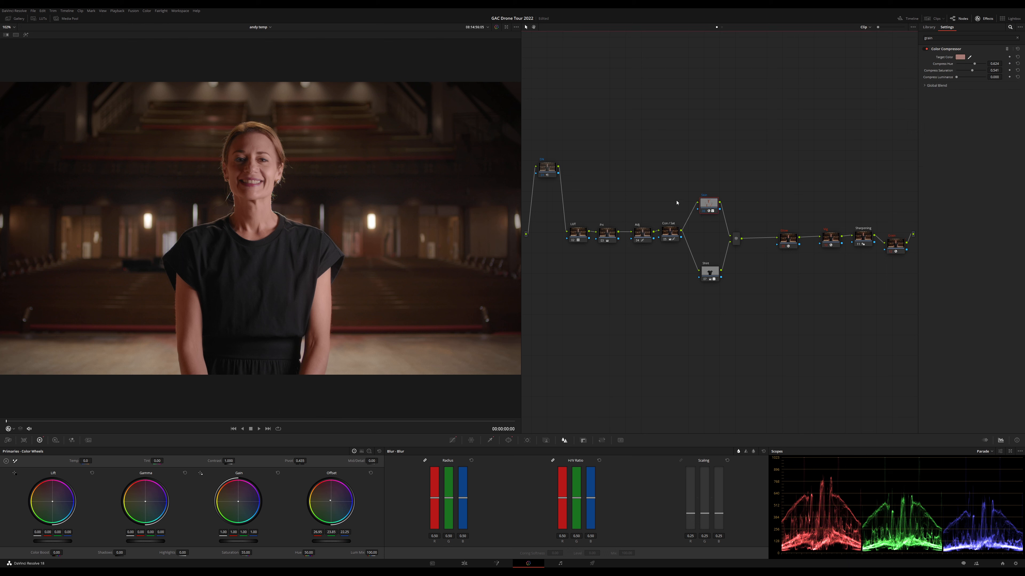
drag(674, 198, 579, 261)
mouse_move(668, 236)
mouse_down()
mouse_move(636, 235)
mouse_move(661, 236)
mouse_up()
click(652, 237)
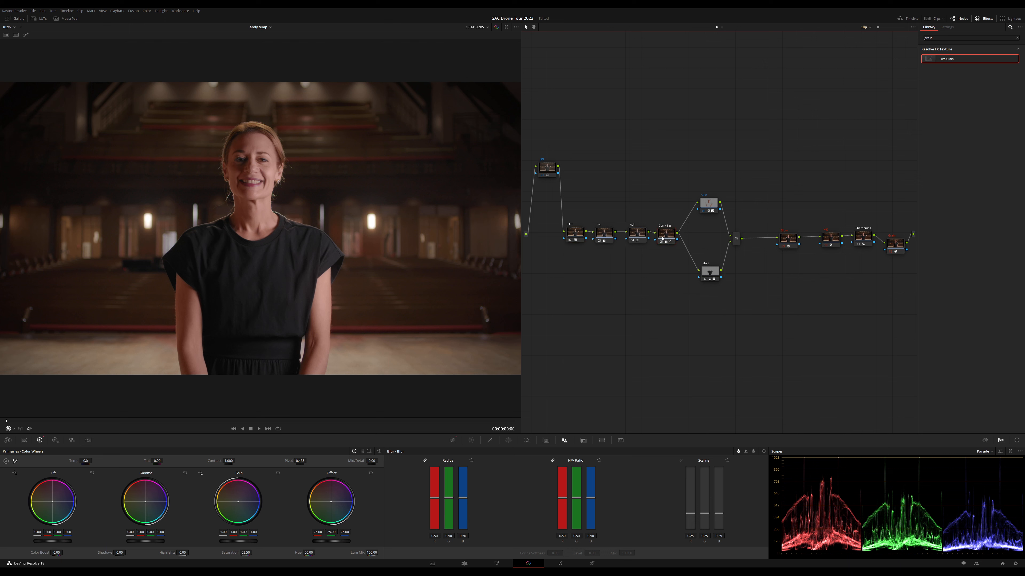
click(706, 208)
drag(710, 273, 707, 272)
click(738, 241)
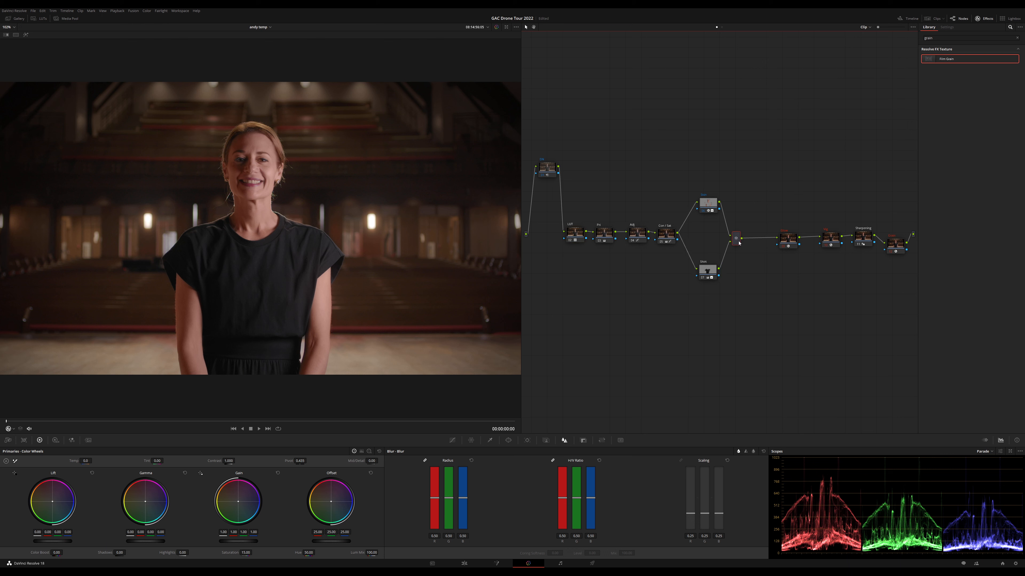
click(782, 246)
key(ctrl+shift+c)
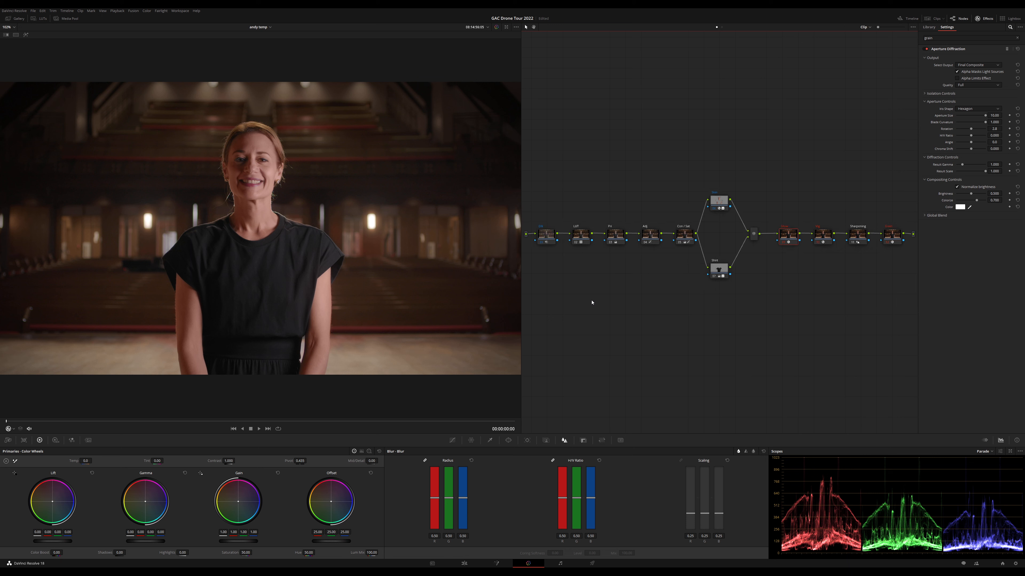
Place the noise reduction node above the main row and the vignette, sharpening and grain nodes in a row below it.
drag(552, 239, 552, 201)
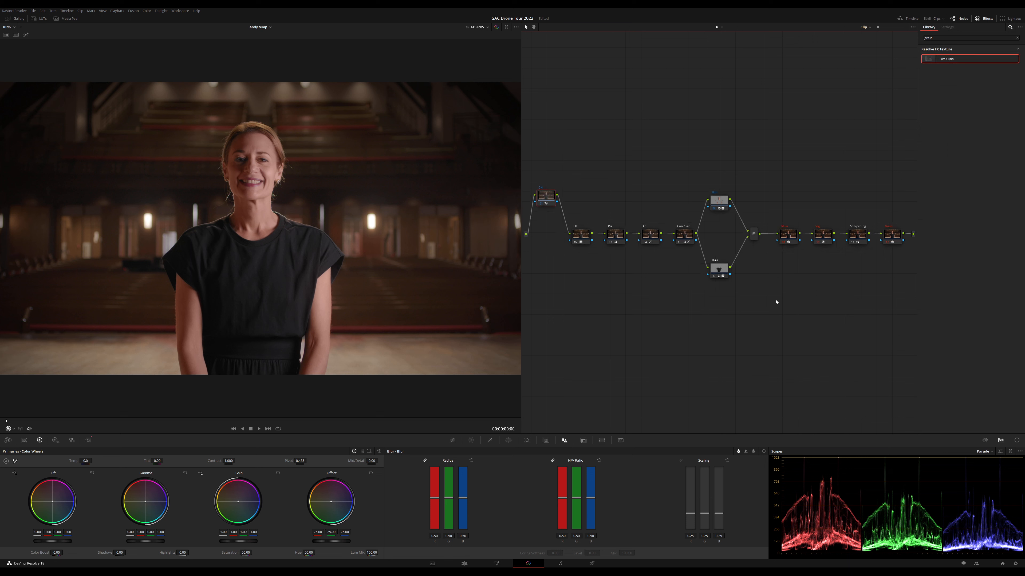
drag(834, 215, 794, 256)
click(828, 277)
drag(797, 245, 789, 239)
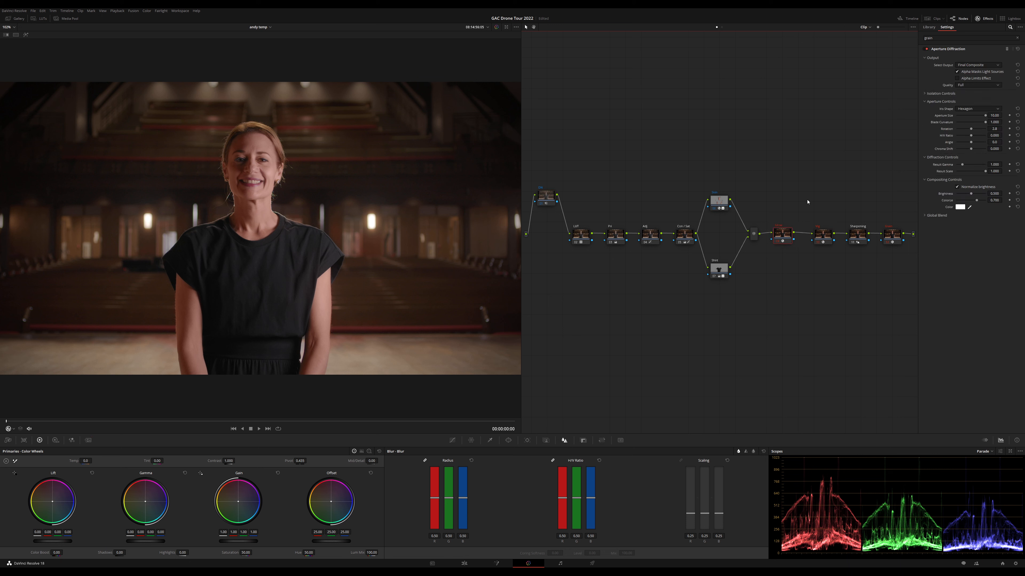
drag(894, 242, 865, 296)
drag(826, 241, 837, 301)
Insert a serial node between the Aperture Diffraction and vignette nodes and place it between the two rows.
click(789, 241)
key(alt+s)
drag(812, 238, 813, 260)
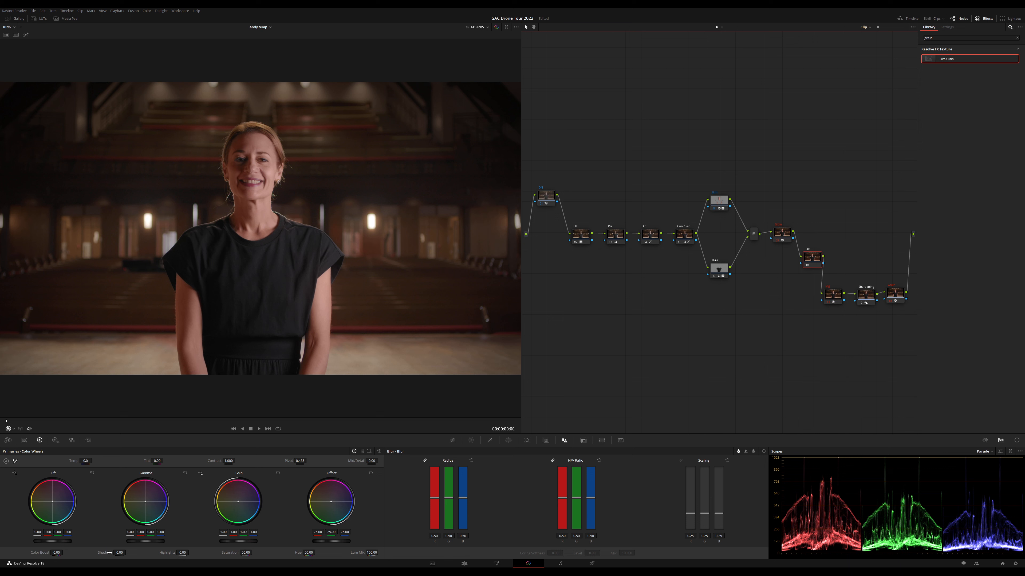
Adjust the Shadows on the new serial node to darken the dark areas slightly, comparing the shot with the node off and on.
drag(109, 552, 104, 553)
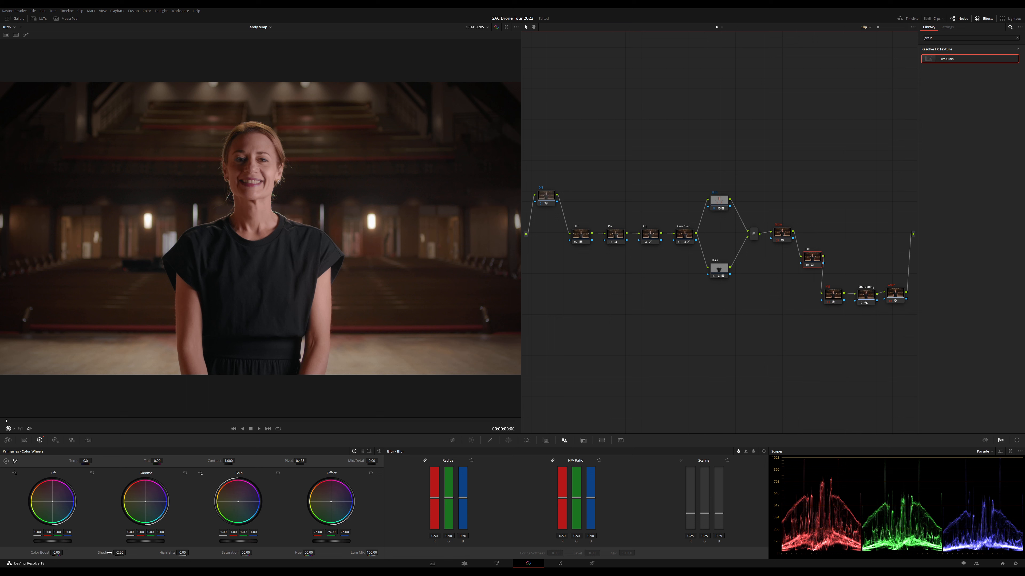
drag(109, 552, 106, 553)
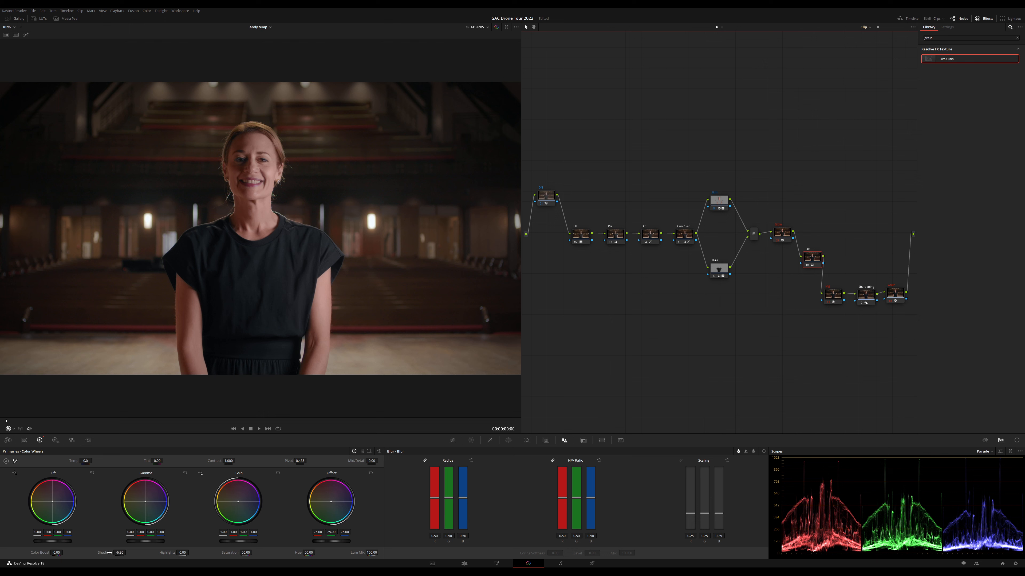
key(ctrl+d)
key(ctrl+d)
click(247, 552)
drag(118, 551, 128, 550)
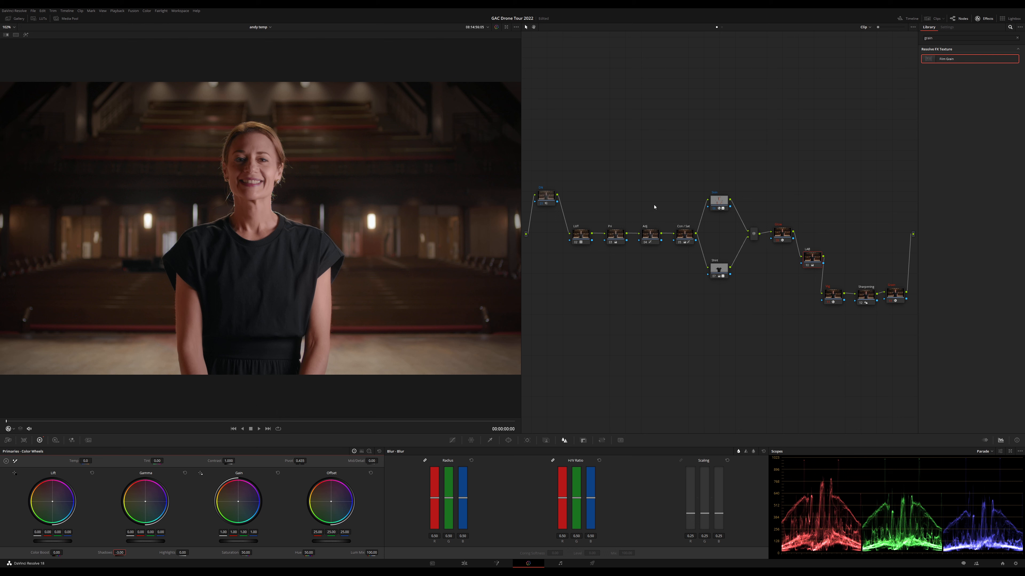
Slightly adjust the midpoint of the custom curve on the parallel node that carries the Color Compressor effect.
click(720, 203)
click(452, 440)
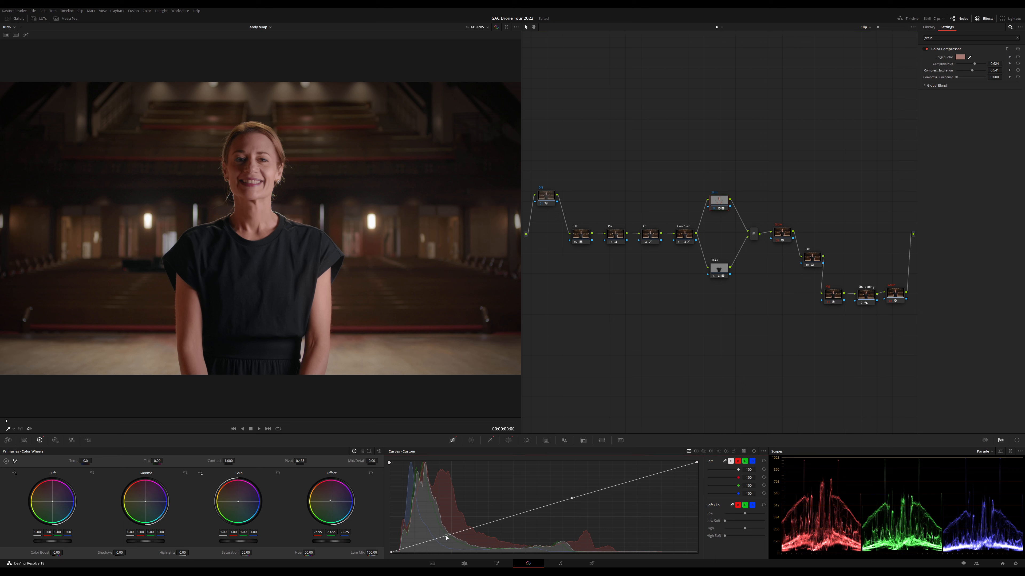
click(570, 498)
drag(722, 200, 724, 198)
Disable and re-enable the nodes in groups to compare the ungraded shot, the early correction stage and the finished grade.
drag(595, 88, 900, 373)
key(ctrl+d)
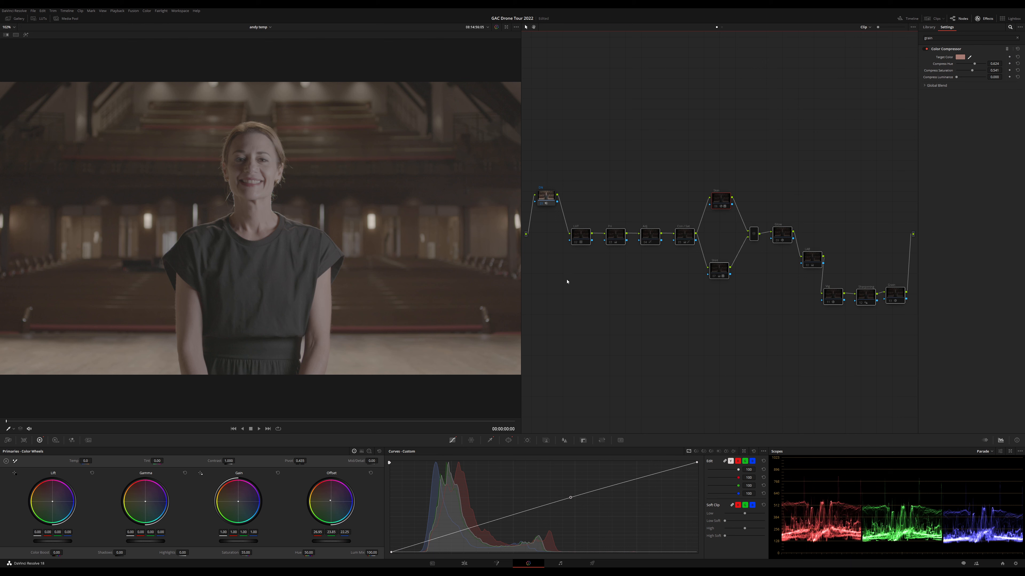
click(547, 197)
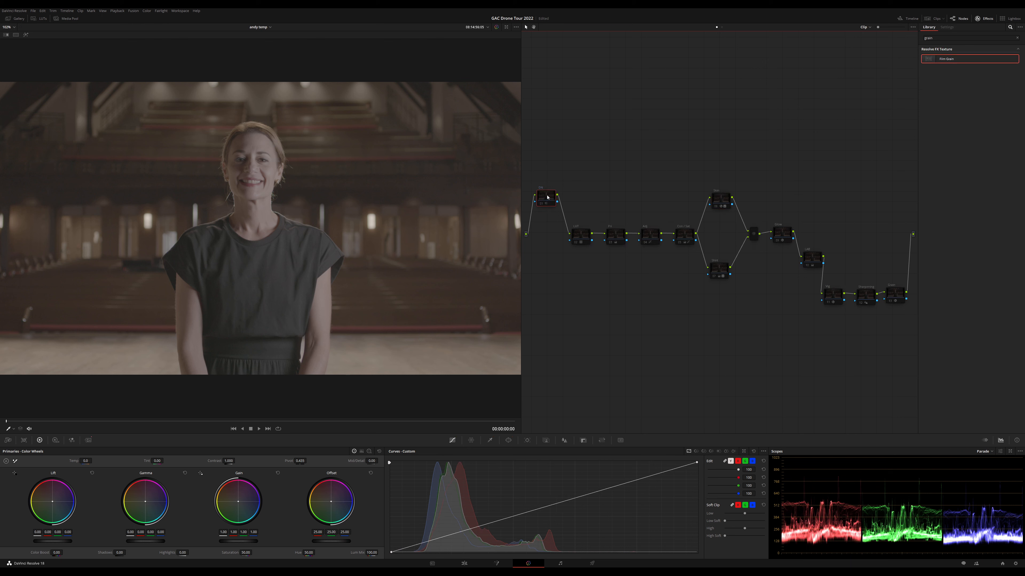
click(580, 233)
key(ctrl+d)
drag(608, 164, 923, 386)
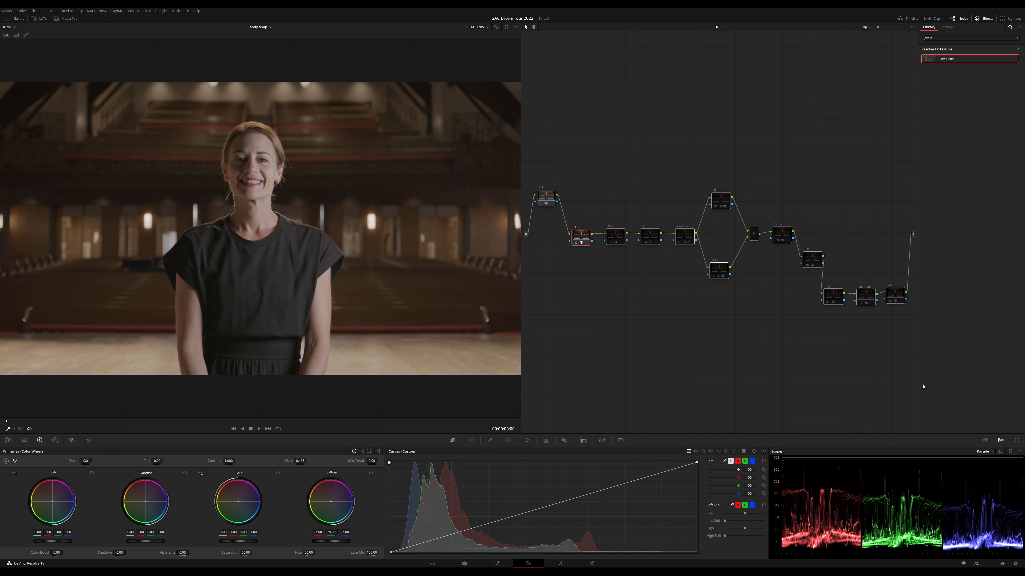
key(ctrl+d)
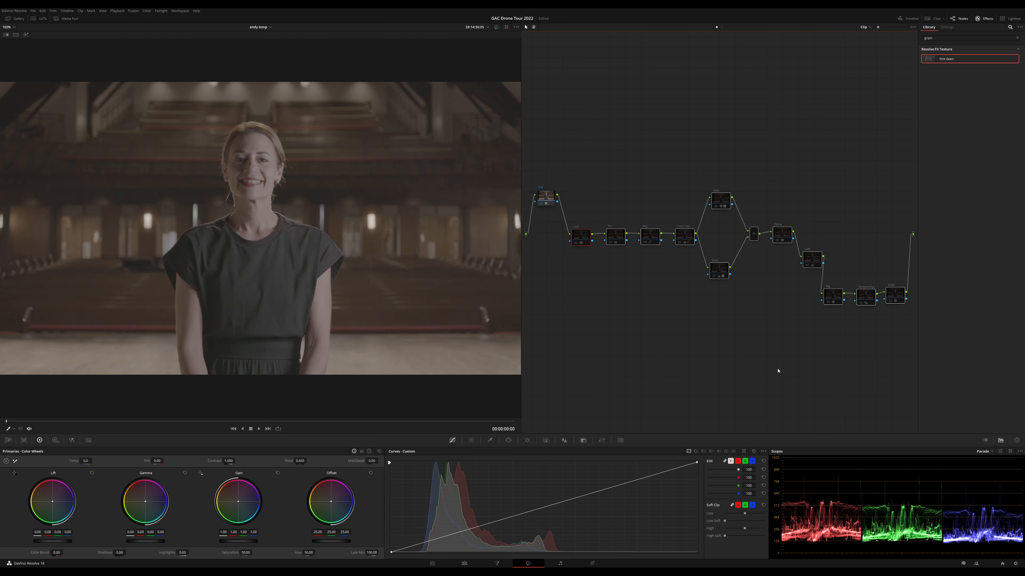
key(ctrl+d)
click(776, 370)
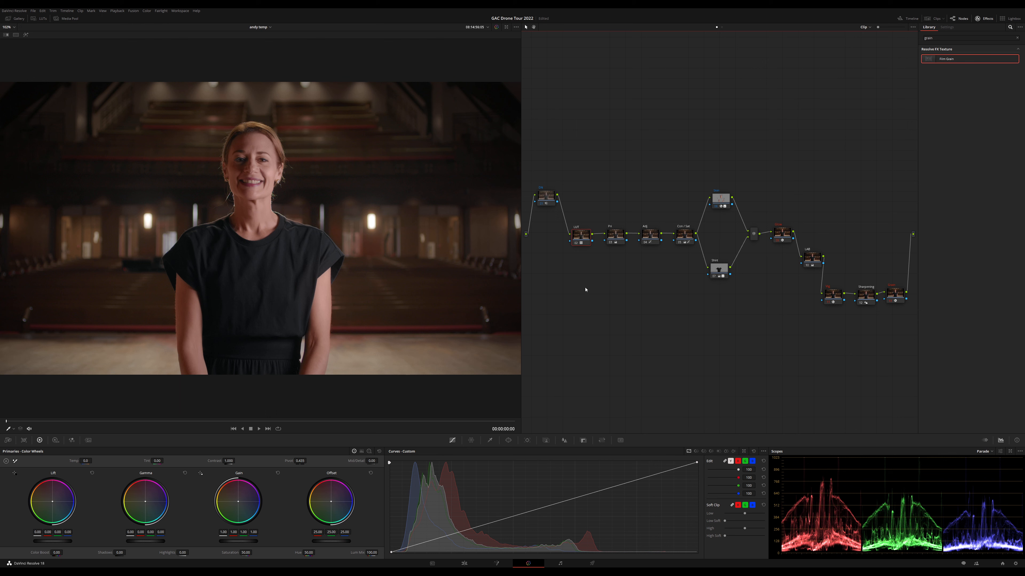
Play back the graded clip to review it and return to its first frame.
key(space)
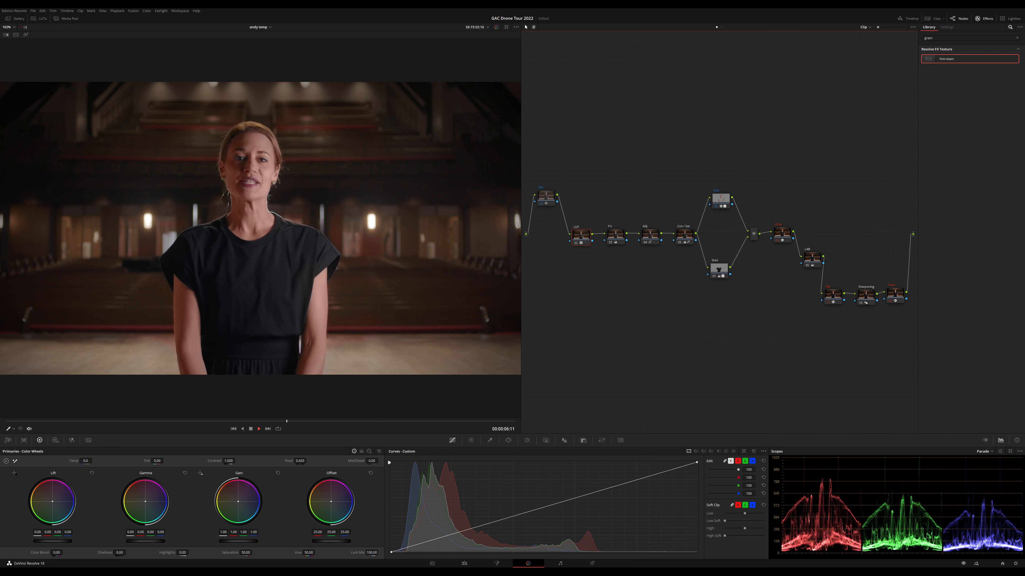
key(space)
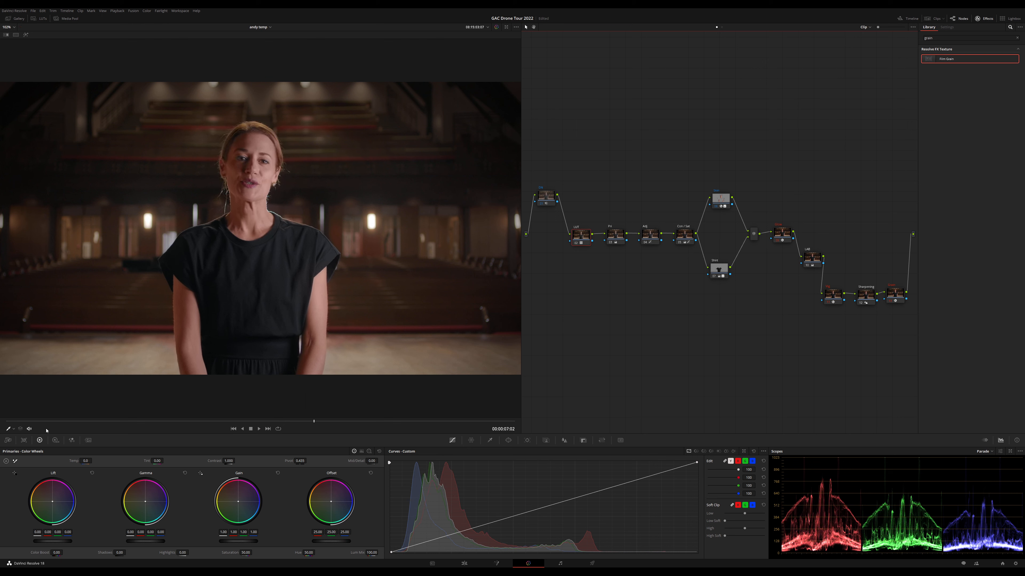
click(2, 422)
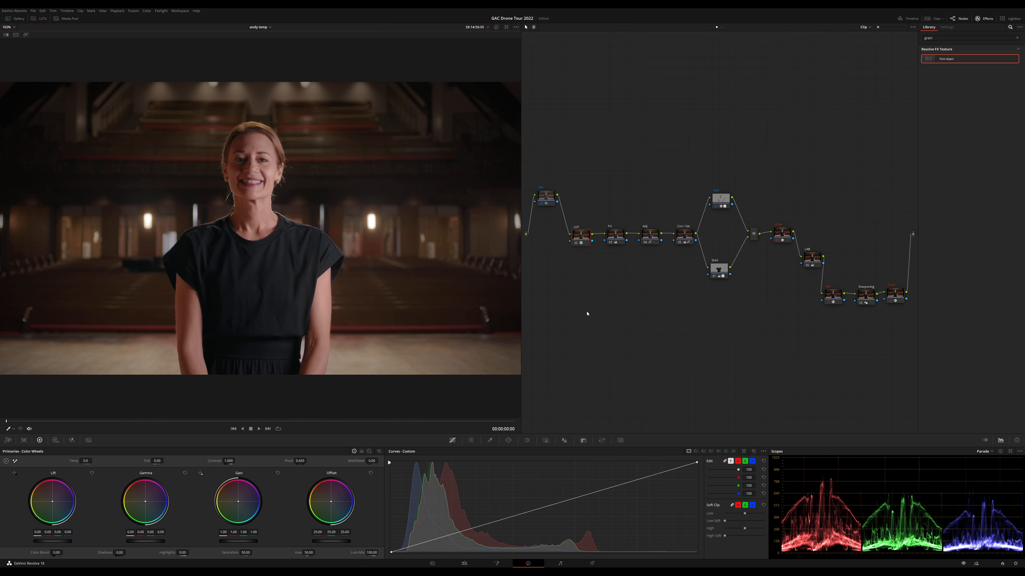